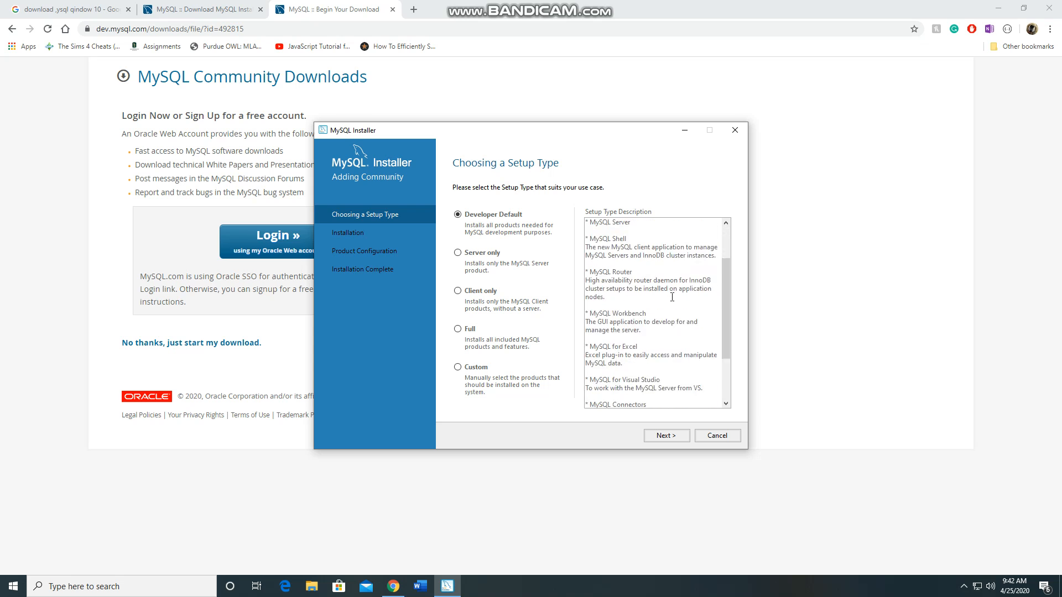
Review the Developer Default setup type's description, keep that type, and start installing its products
scroll(611, 285, "up", 5)
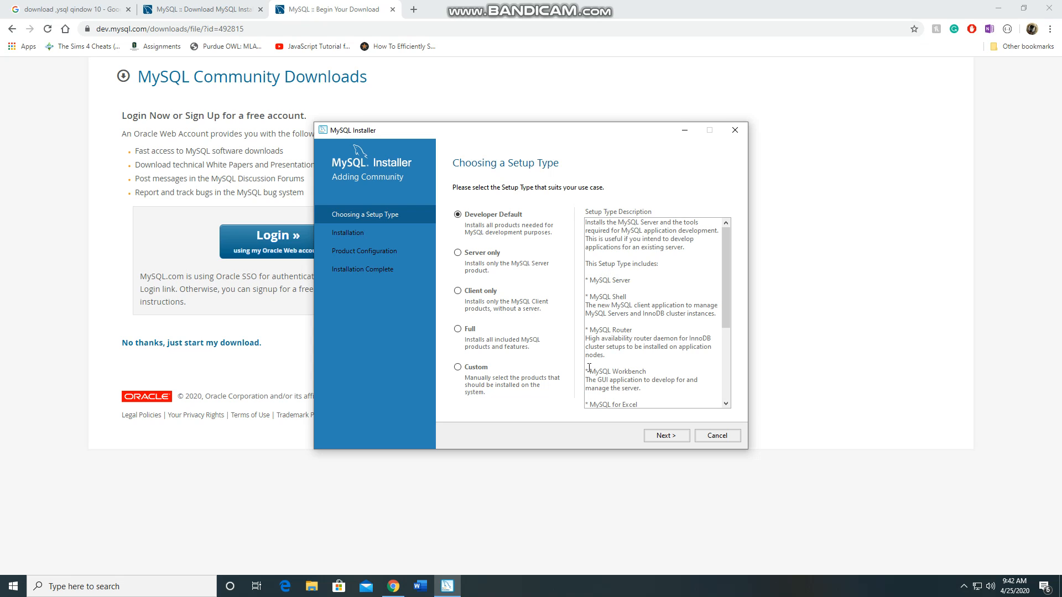
scroll(593, 368, "down", 4)
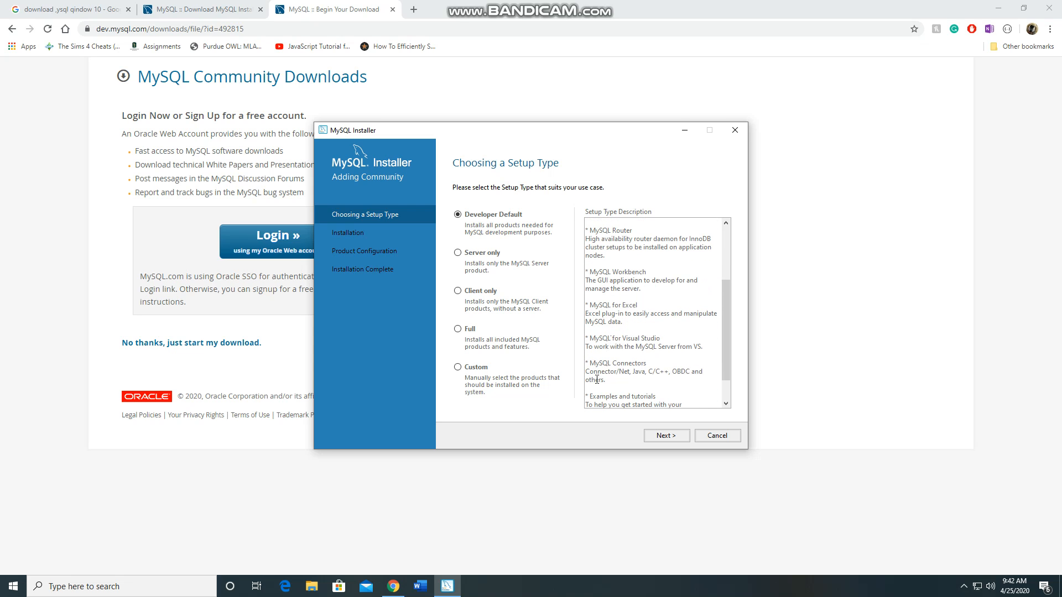
scroll(597, 380, "down", 1)
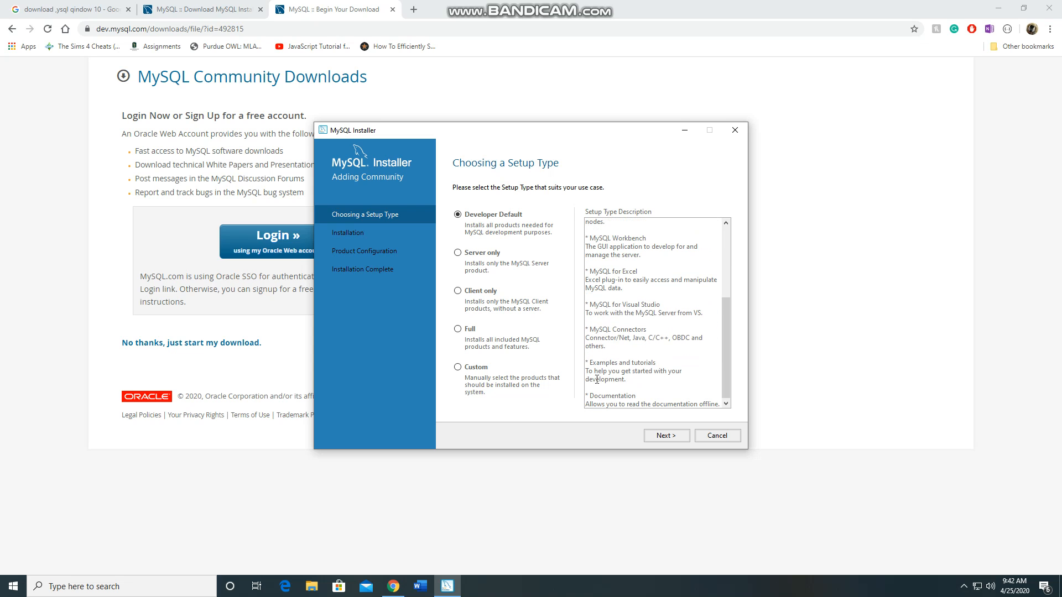
left_click(665, 442)
left_click(664, 437)
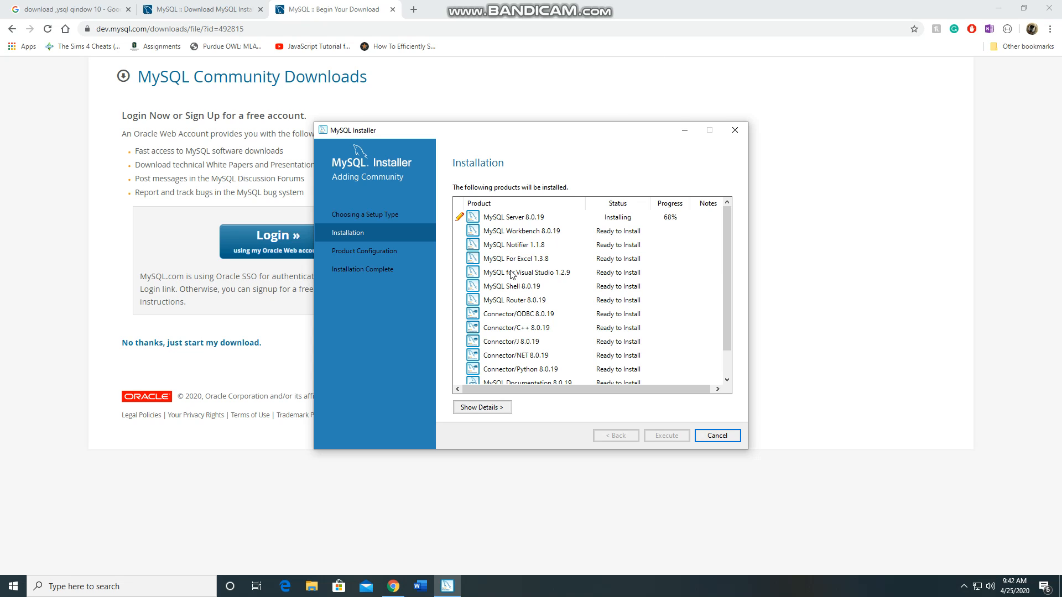
Look through the full list of products being installed, including the installation details
scroll(582, 354, "down", 1)
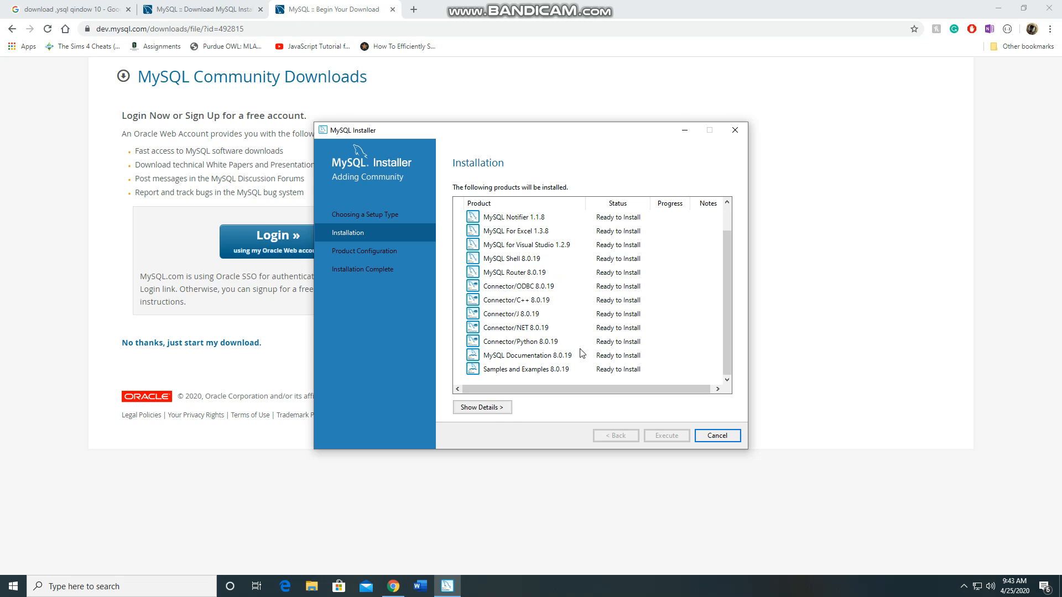
left_click(493, 409)
left_click(480, 408)
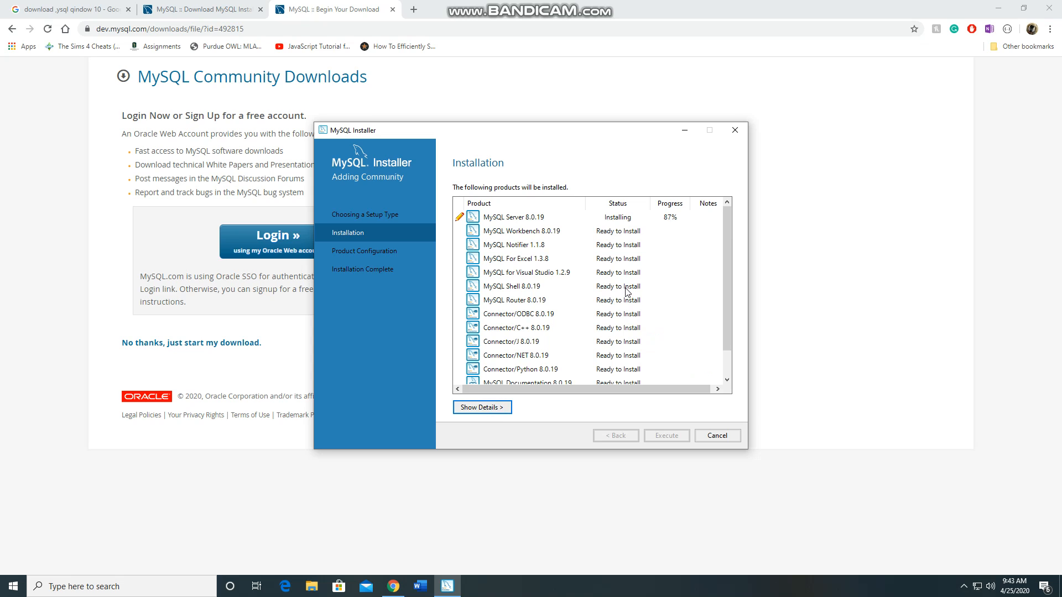
scroll(532, 318, "down", 1)
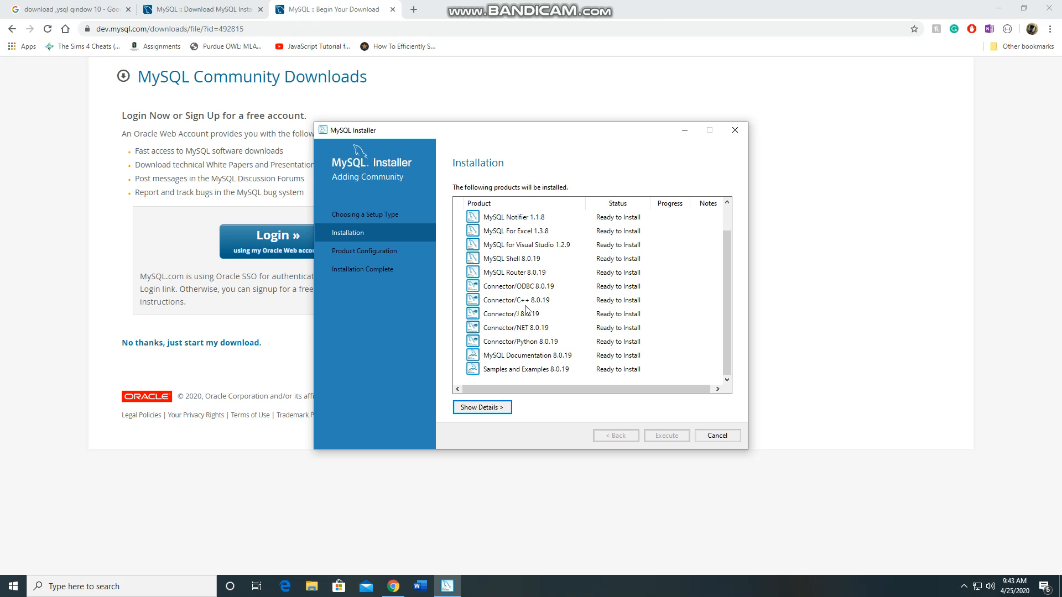
Move the installer window aside and search Google in a new browser tab for "what is odbc"
left_click_drag(447, 130, 646, 198)
left_click(416, 11)
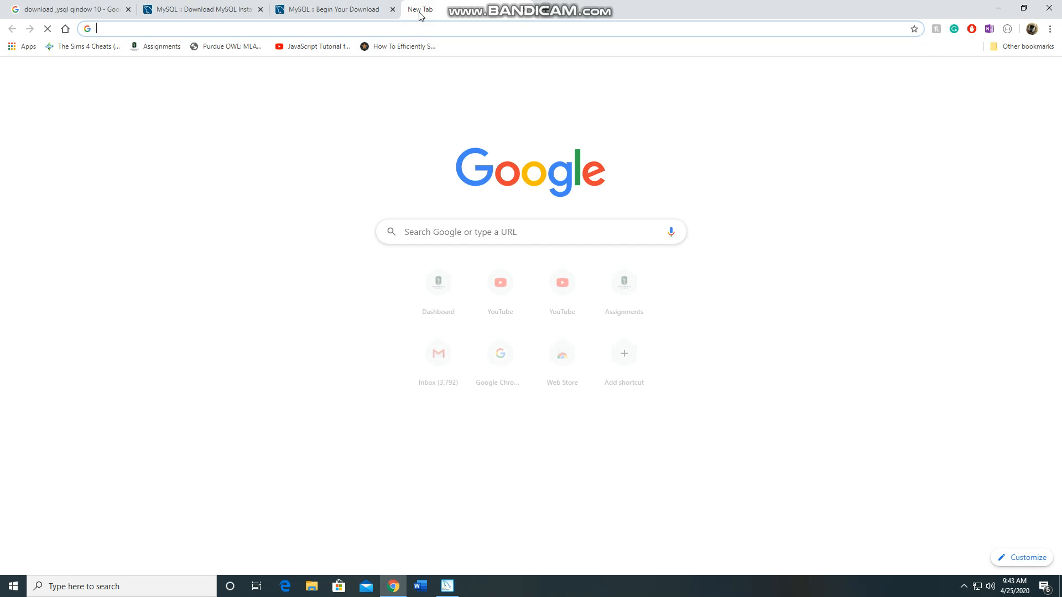
type("what is o")
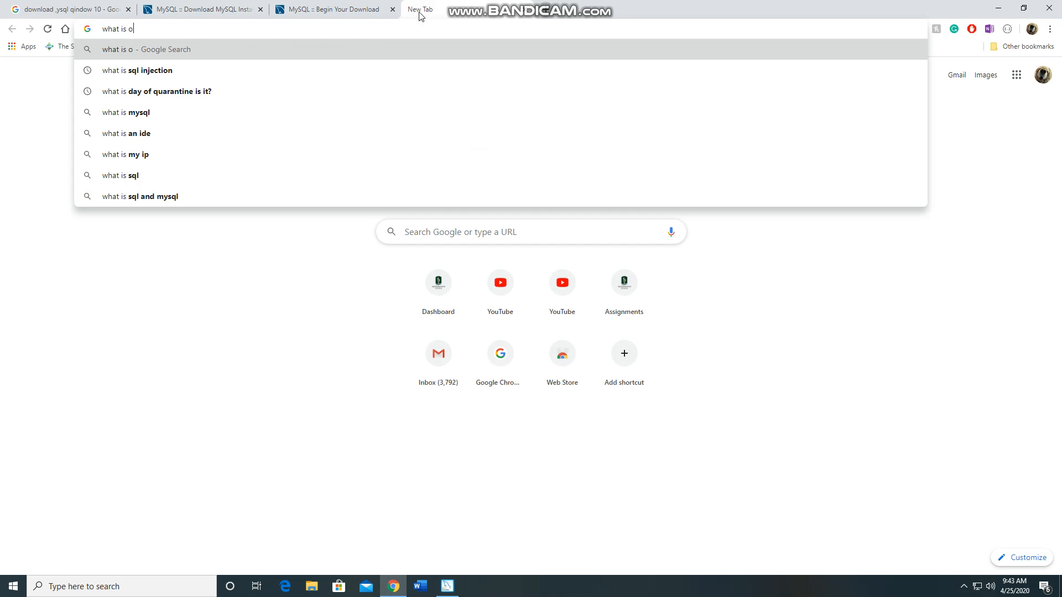
type("dbec")
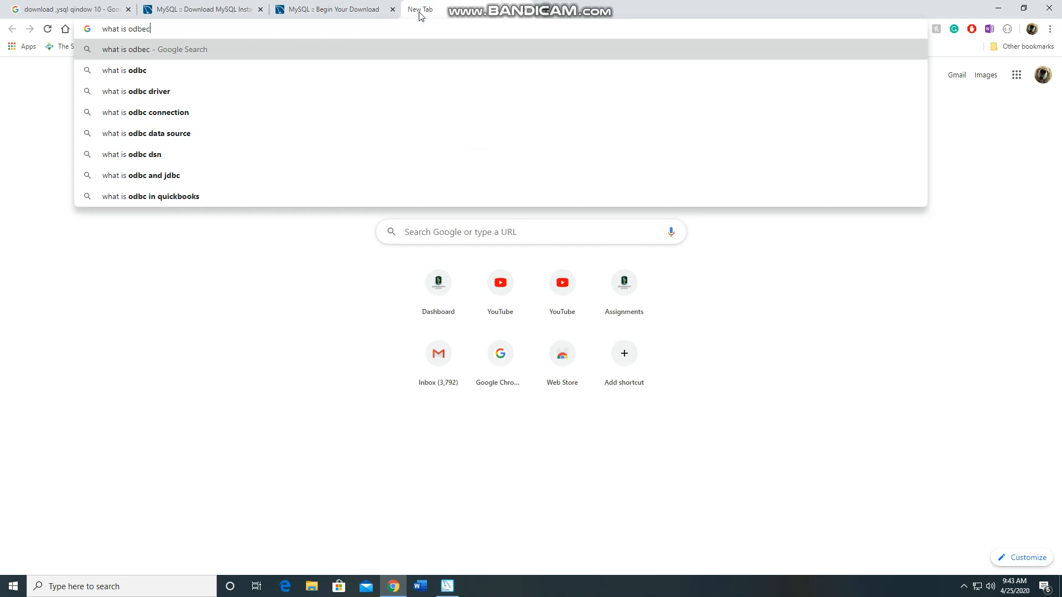
key("Return")
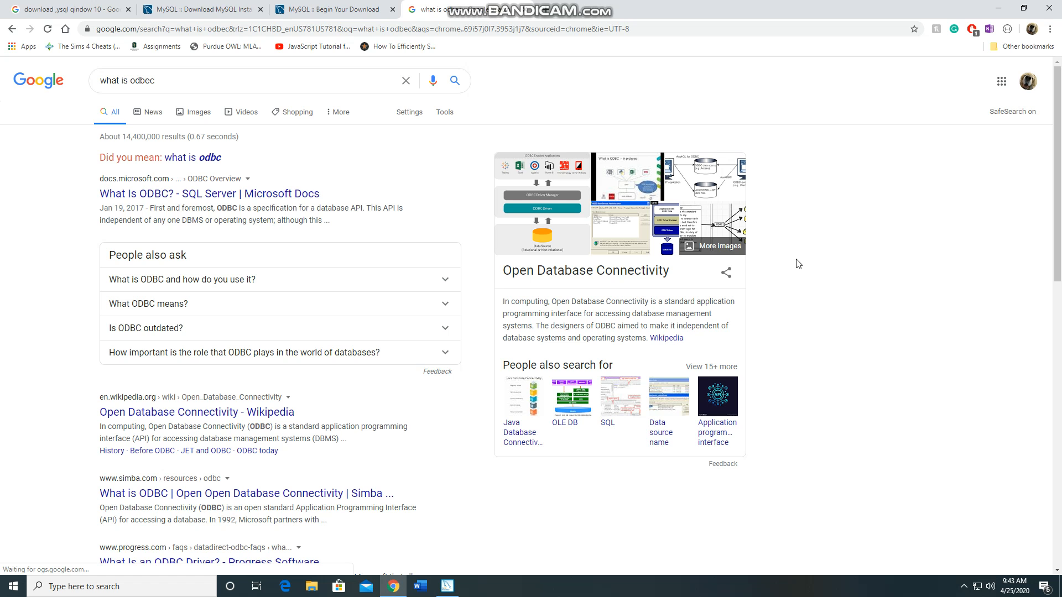
scroll(577, 215, "down", 2)
scroll(333, 68, "up", 2)
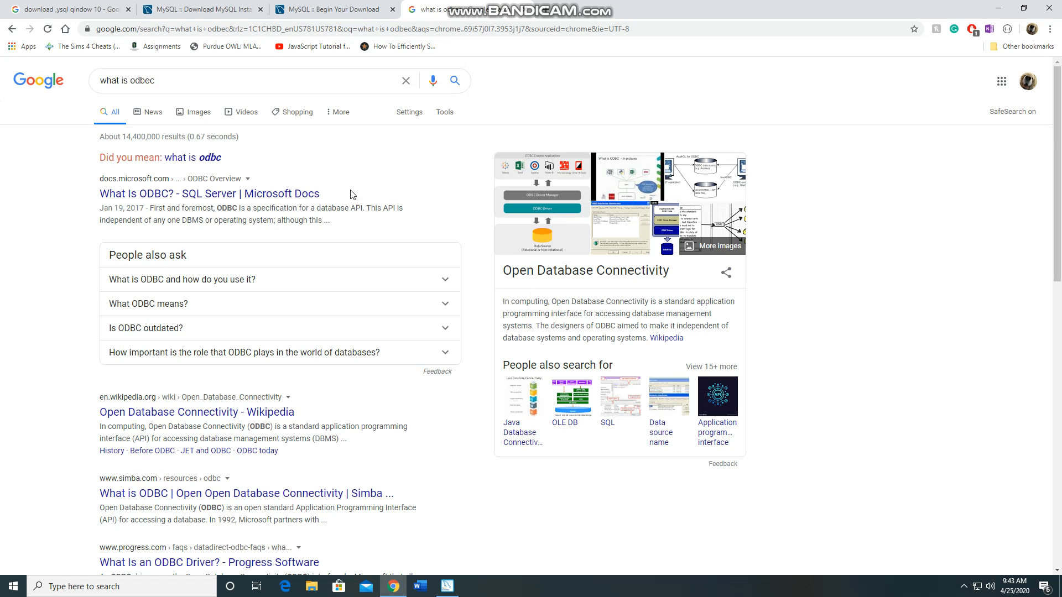
left_click(178, 157)
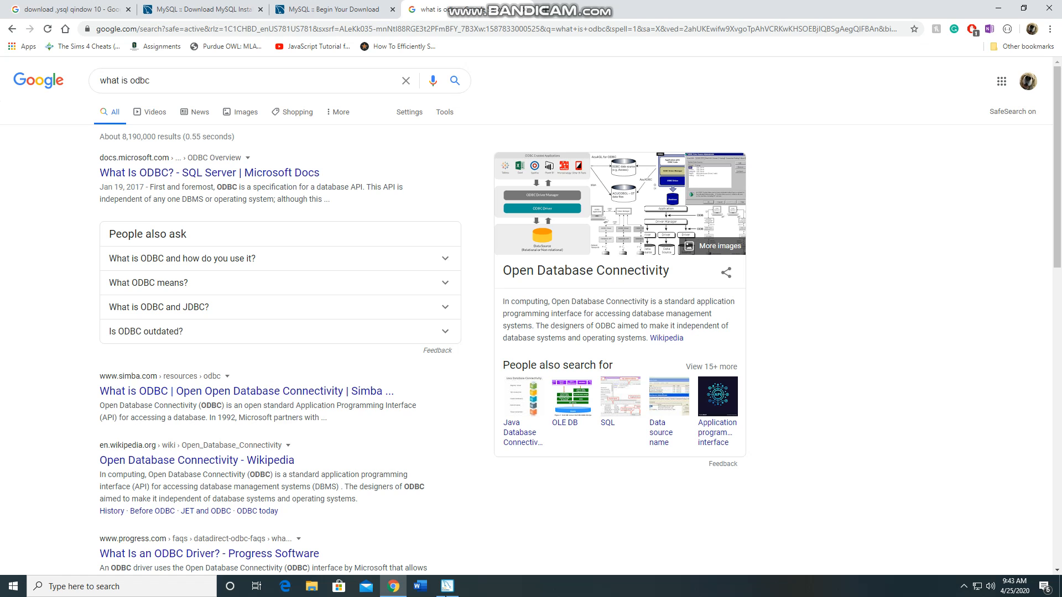
Return to MySQL Installer and check the installation status of the products from MySQL Server 8.0.19 to Samples and Examples 8.0.19
left_click(448, 585)
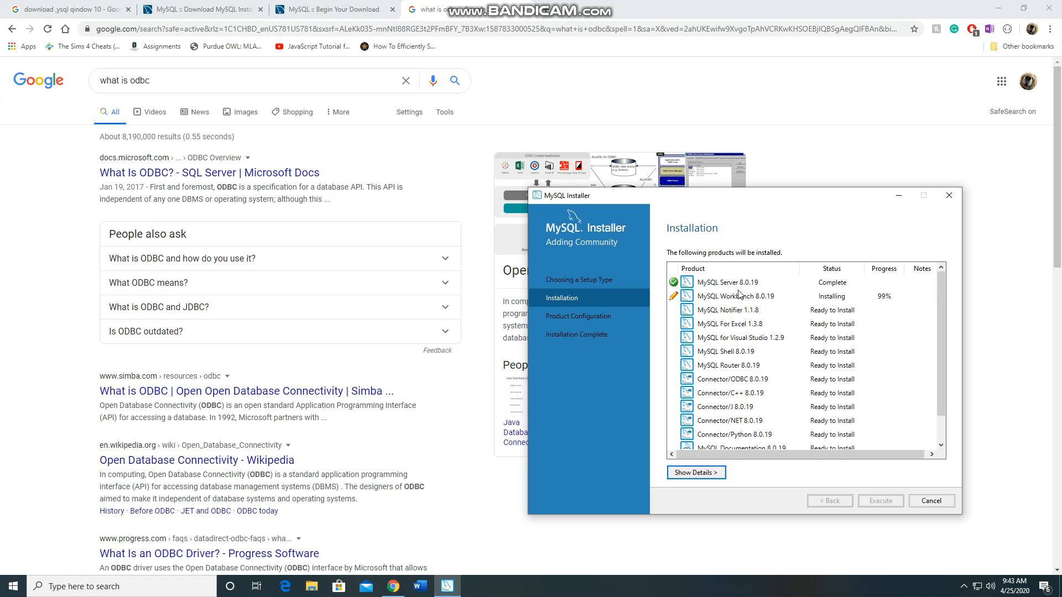
left_click(738, 284)
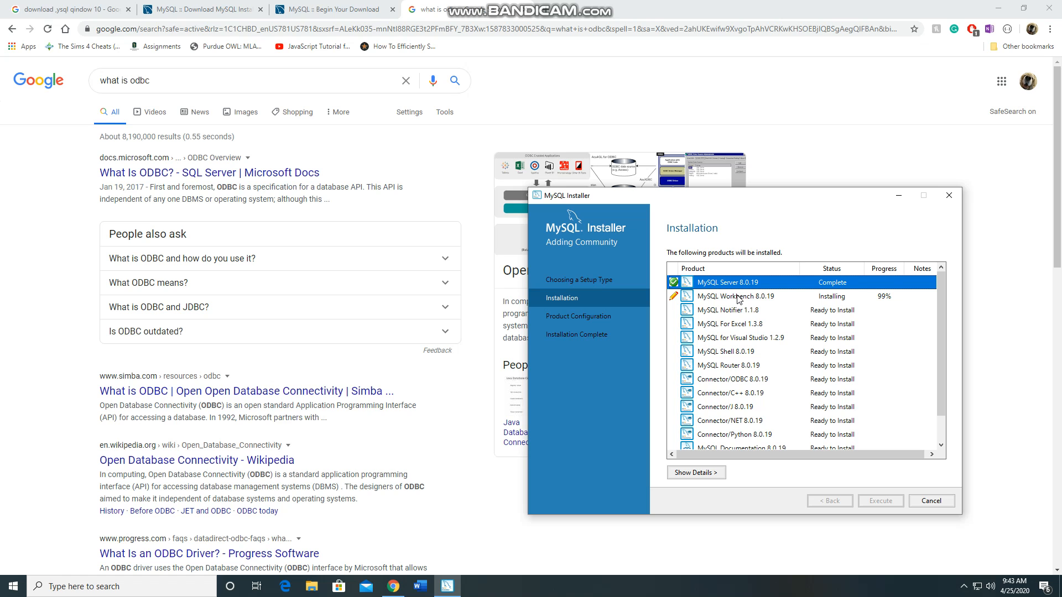
left_click(740, 305)
left_click(739, 301)
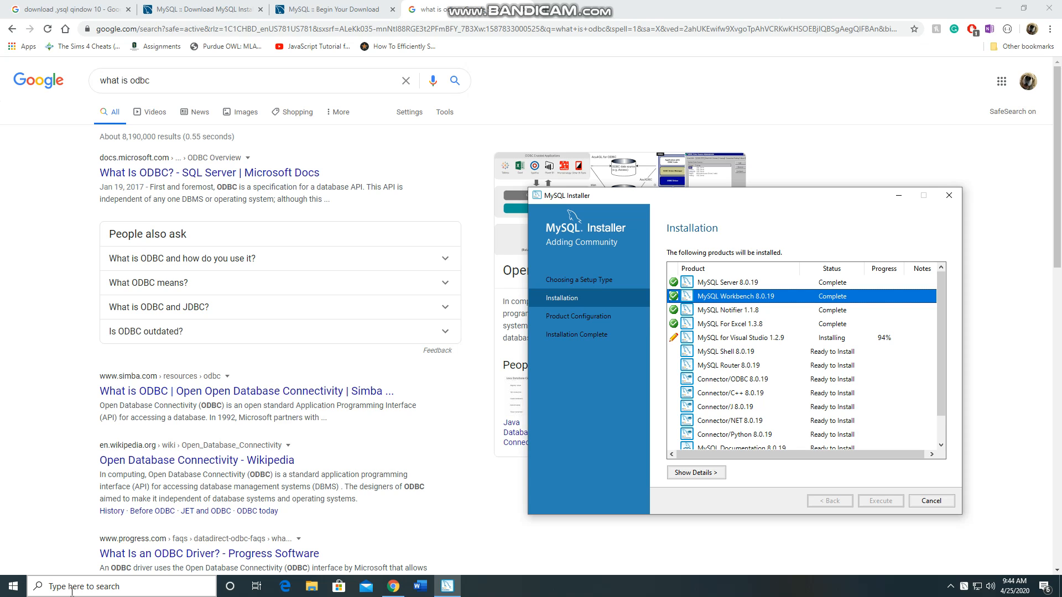
left_click(748, 323)
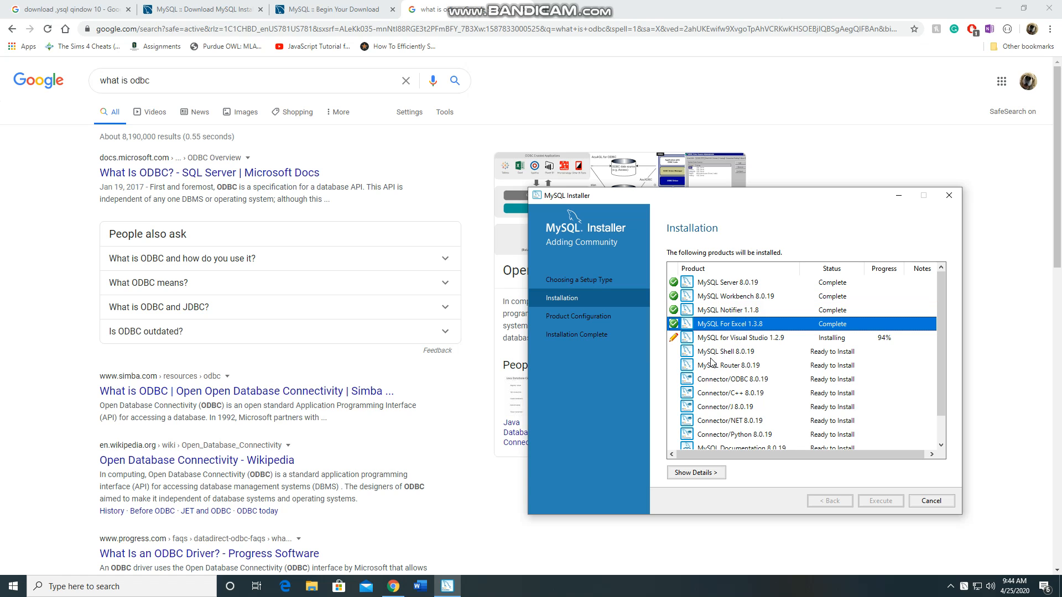
scroll(797, 346, "down", 1)
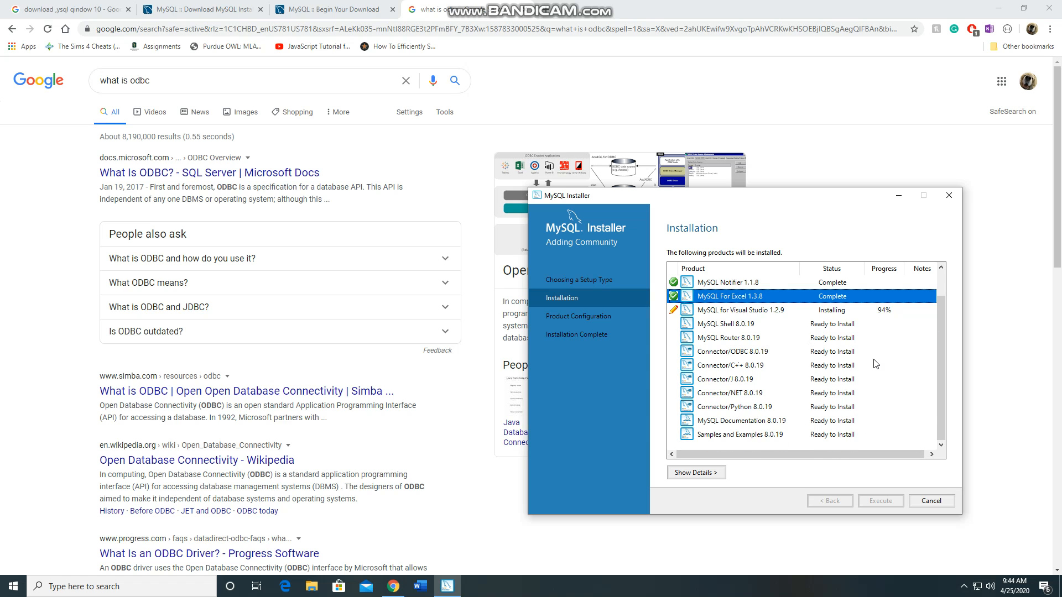
scroll(874, 363, "up", 1)
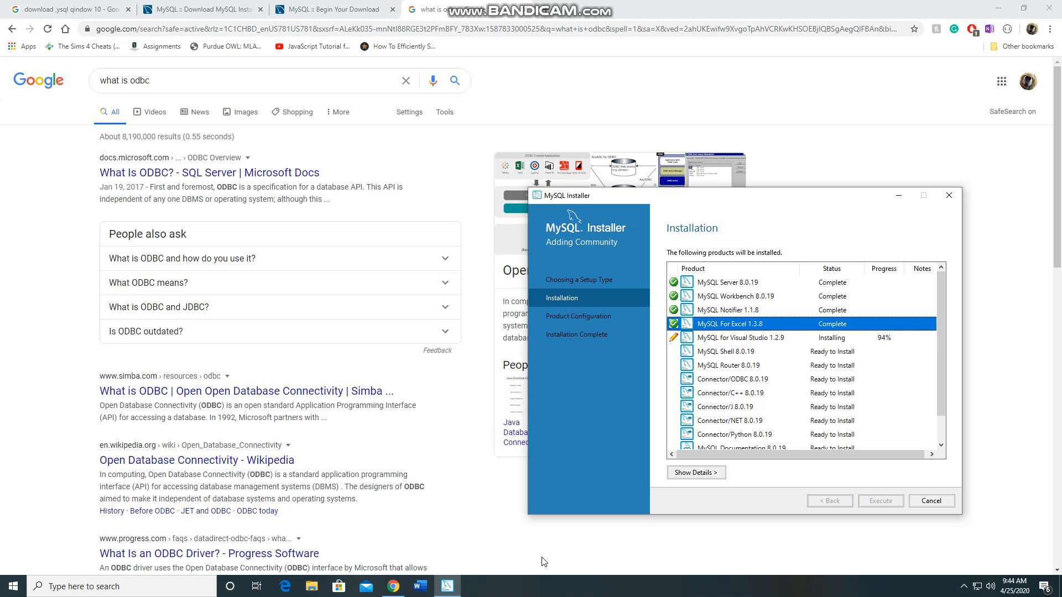
Launch Bandicam, move the MySQL Installer window to make room, and bring up the Bandicam window
left_click(102, 581)
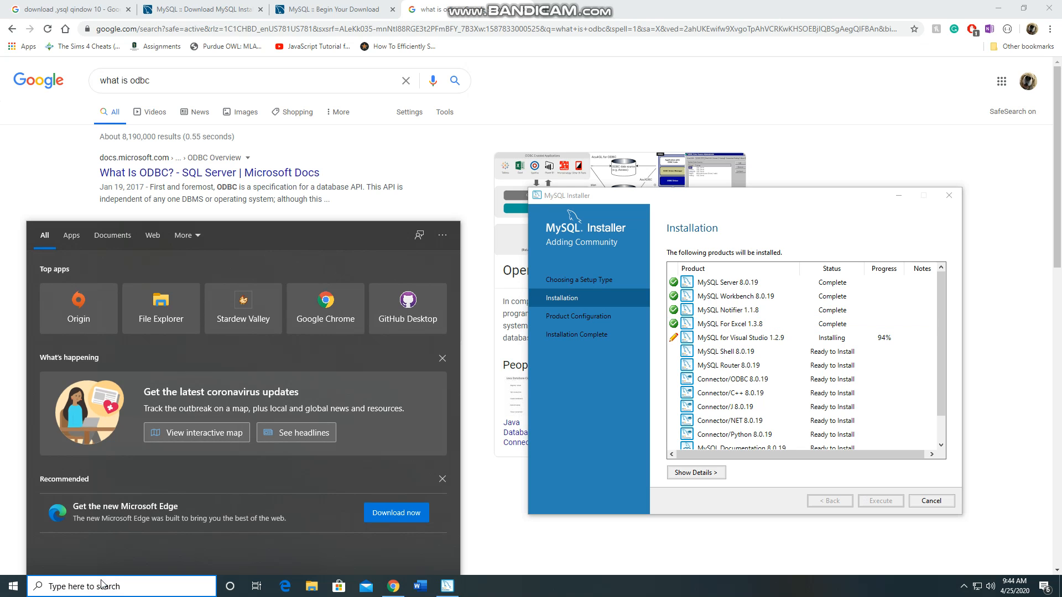
type("bandi")
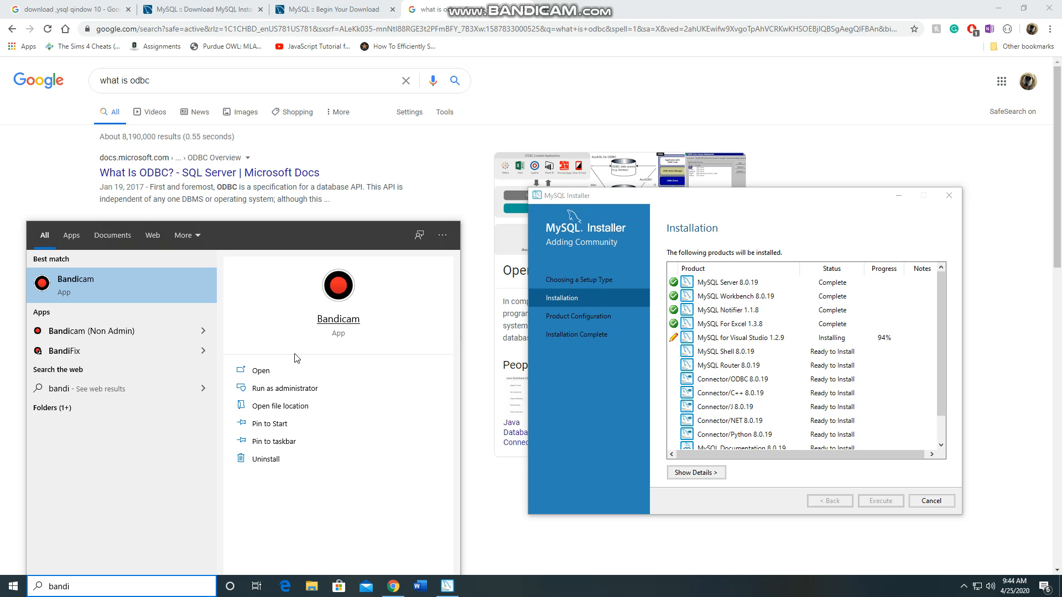
left_click(285, 370)
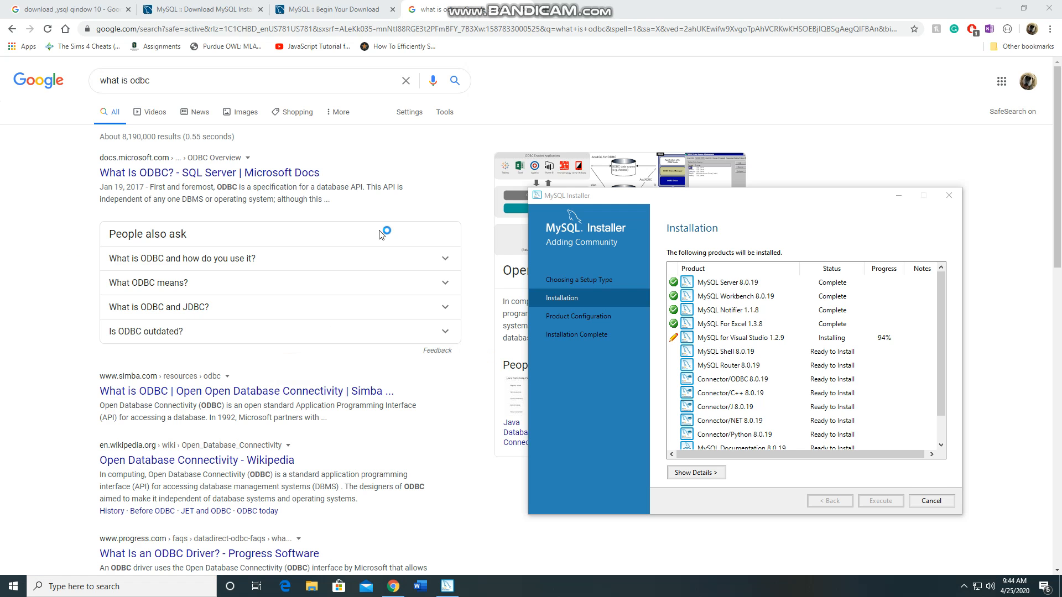
left_click_drag(573, 191, 382, 97)
left_click(563, 231)
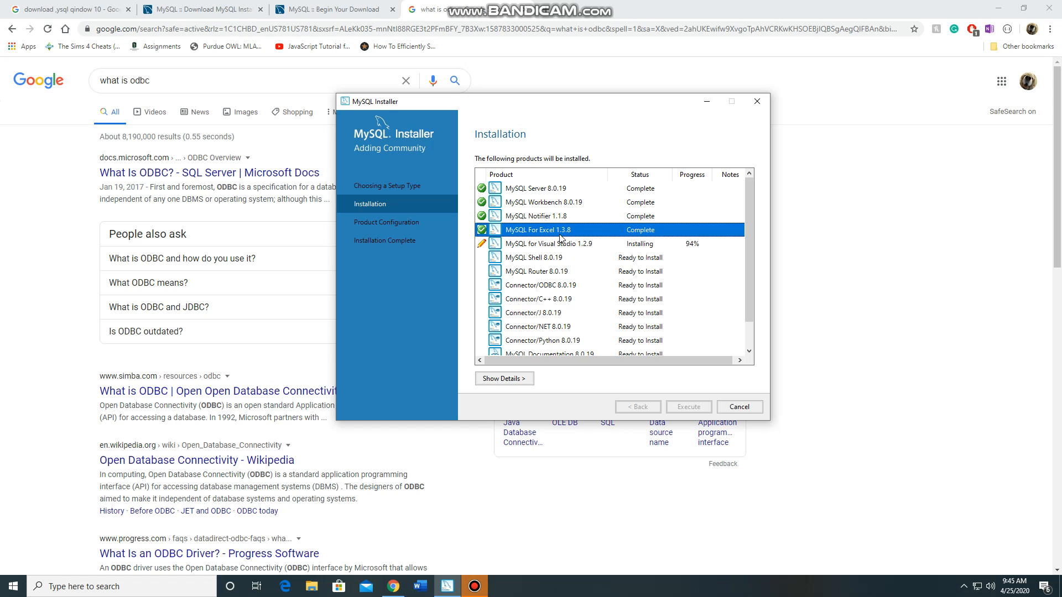
left_click(475, 588)
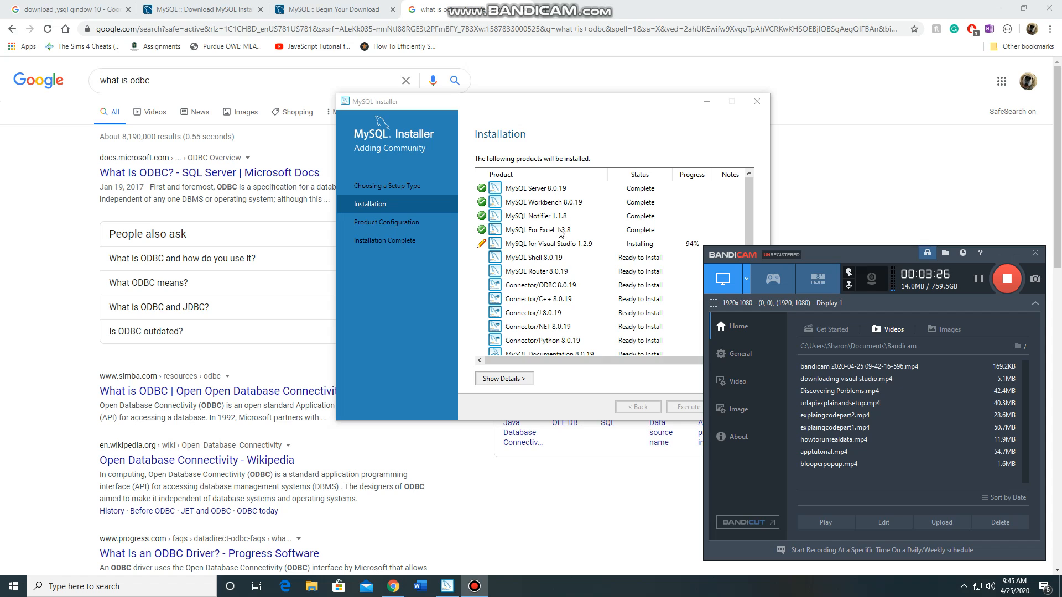
Check the installation progress of MySQL for Visual Studio 1.2.9 and MySQL Shell 8.0.19 in MySQL Installer
left_click(546, 116)
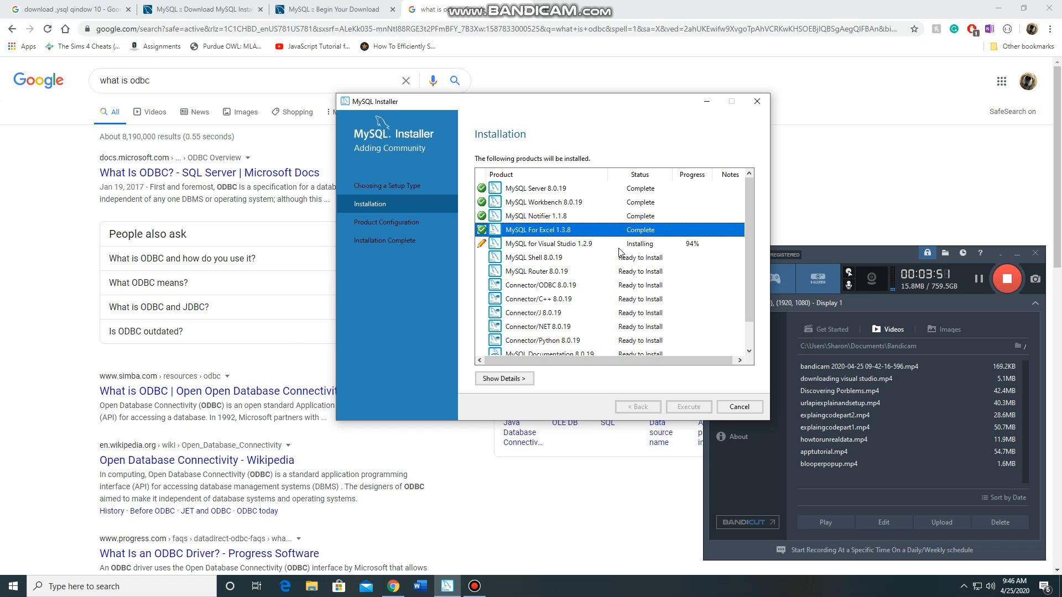
scroll(621, 256, "down", 1)
scroll(618, 280, "up", 1)
left_click(654, 191)
left_click(662, 220)
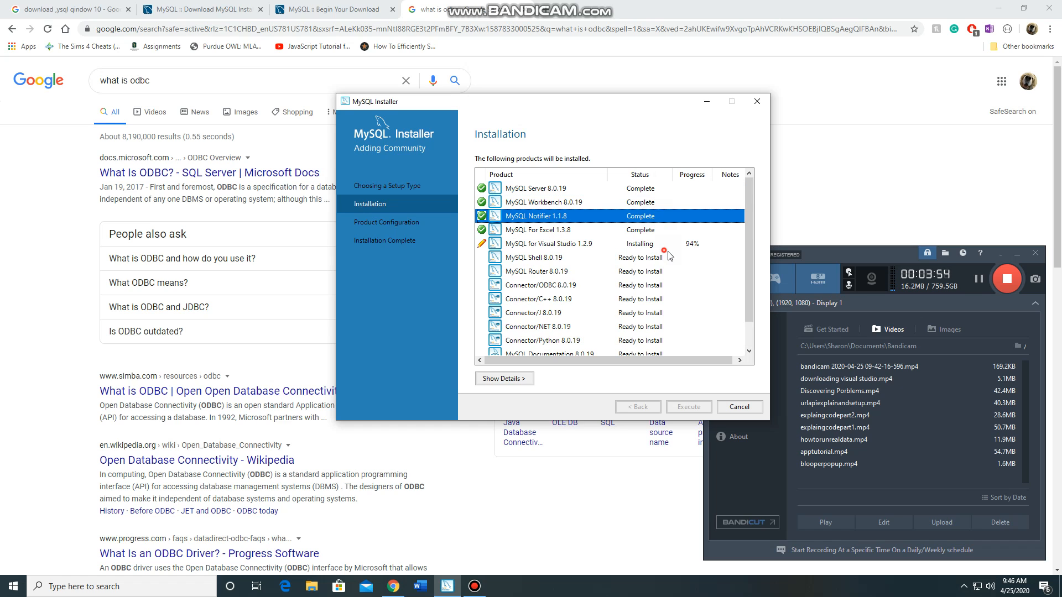
left_click(664, 248)
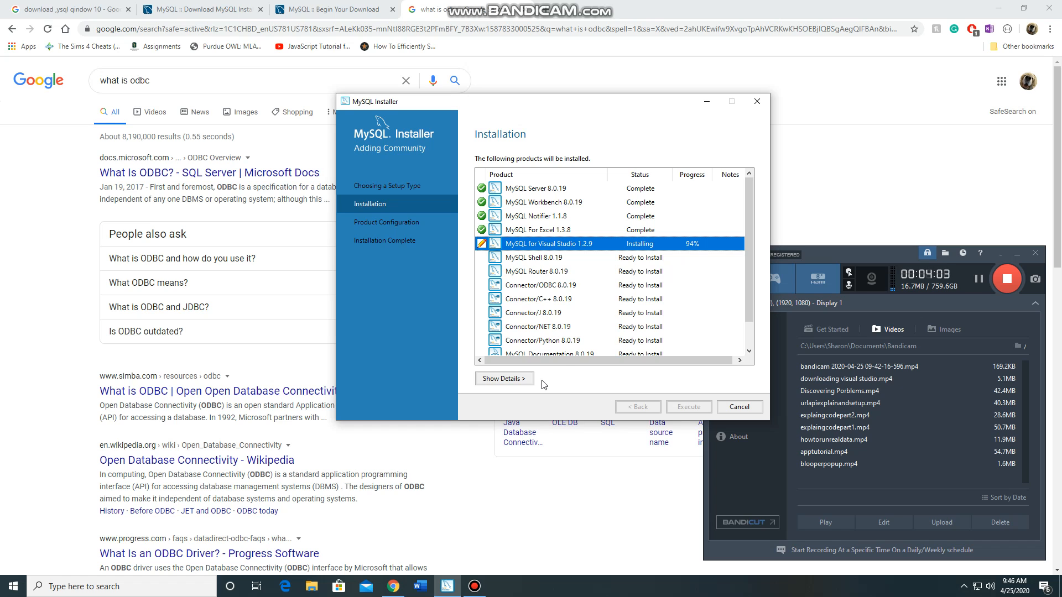
scroll(613, 331, "down", 1)
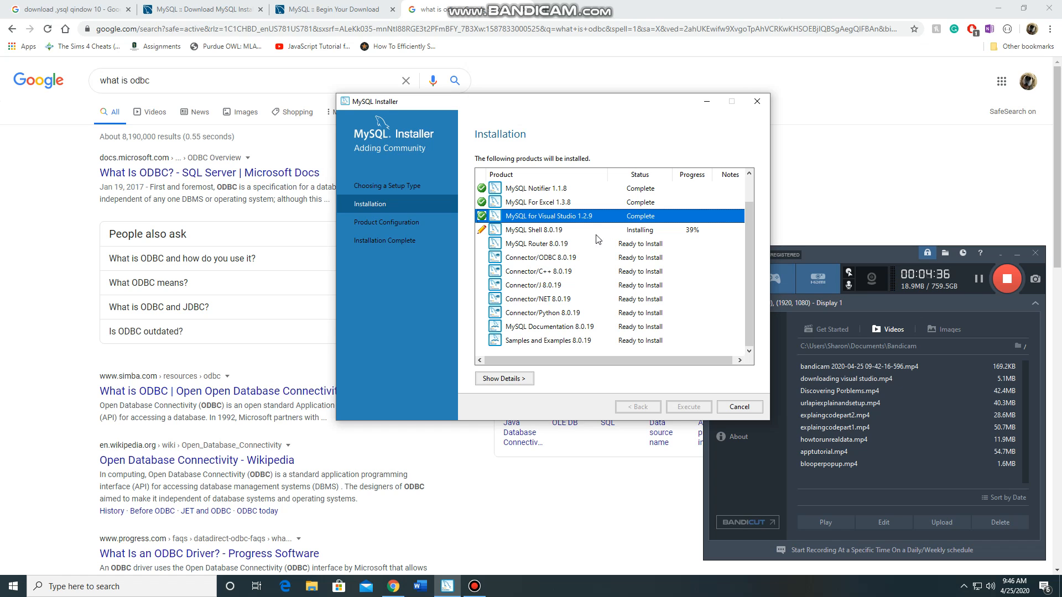
scroll(572, 234, "up", 1)
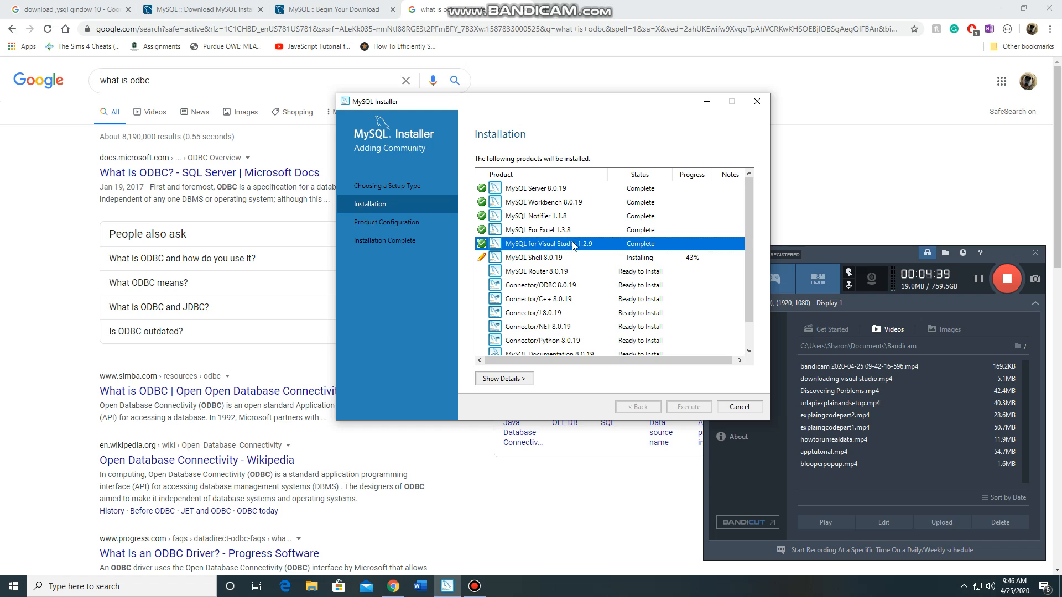
left_click(665, 261)
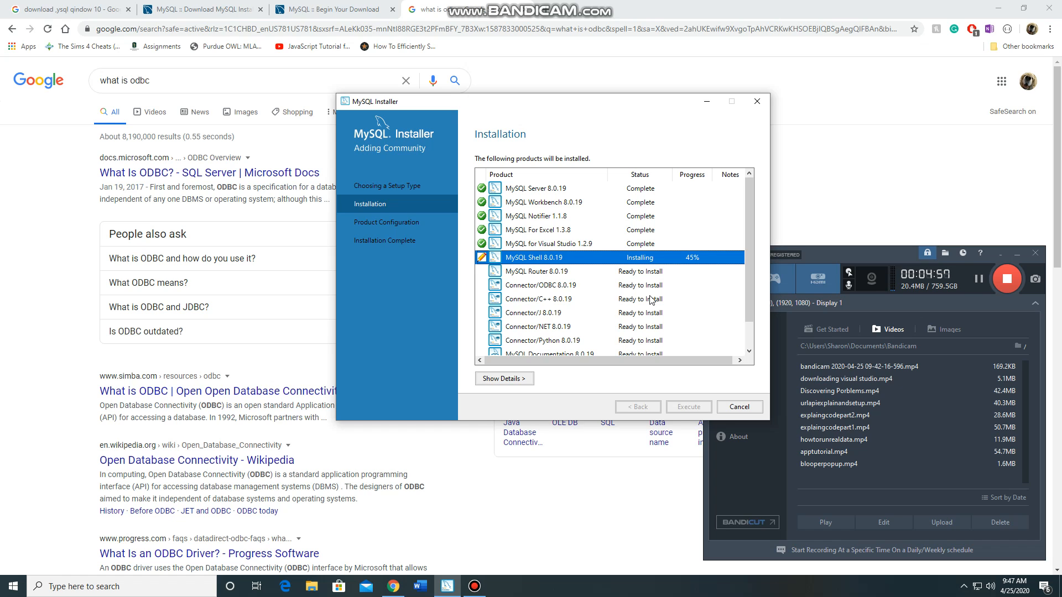
Pause the Bandicam recording while the remaining MySQL products install, and resume it
left_click(975, 283)
left_click(979, 281)
left_click(980, 281)
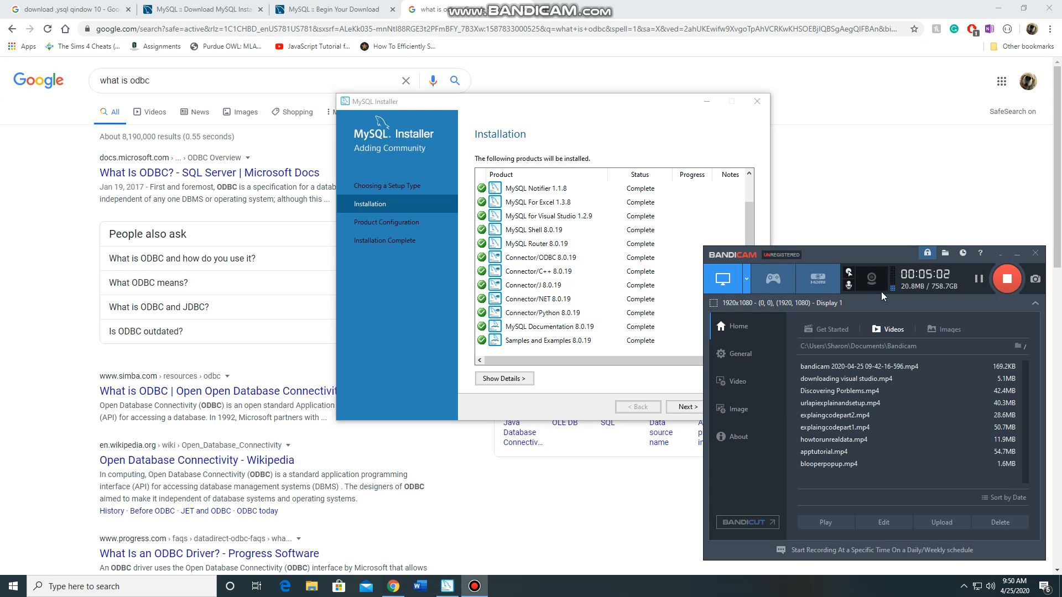
Check the installation status of every product in MySQL Installer, down to Samples and Examples 8.0.19, pausing the Bandicam recording partway
left_click(604, 118)
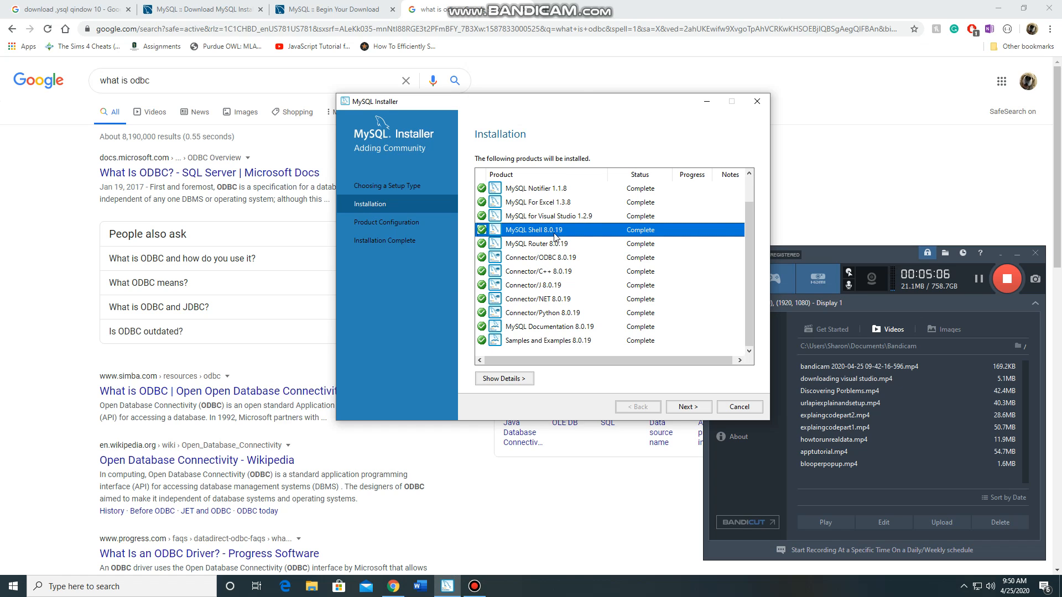
scroll(556, 246, "up", 1)
scroll(517, 263, "down", 1)
left_click(978, 278)
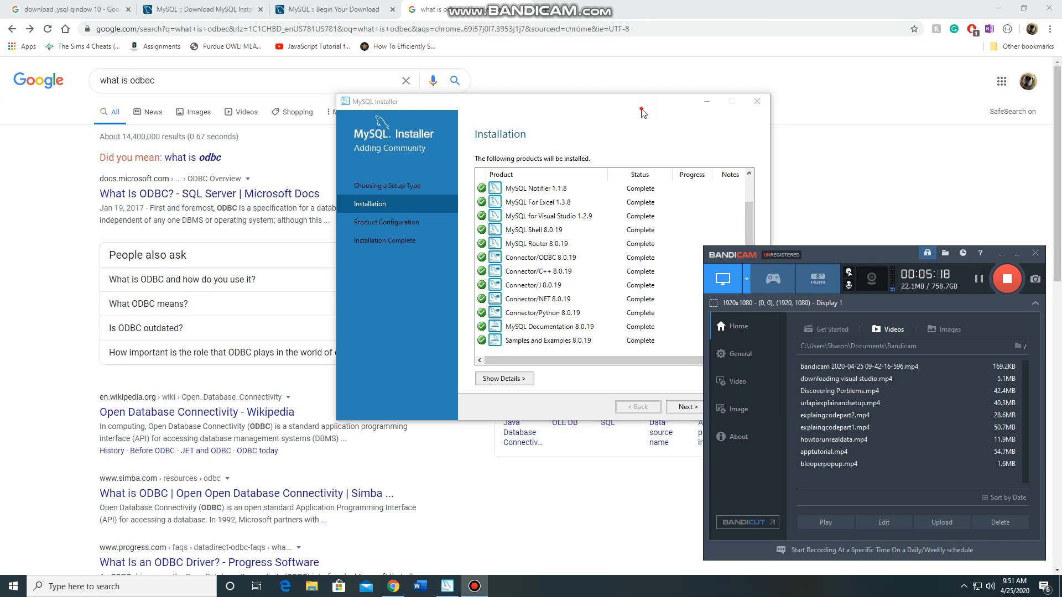
left_click_drag(644, 108, 630, 107)
left_click(585, 302)
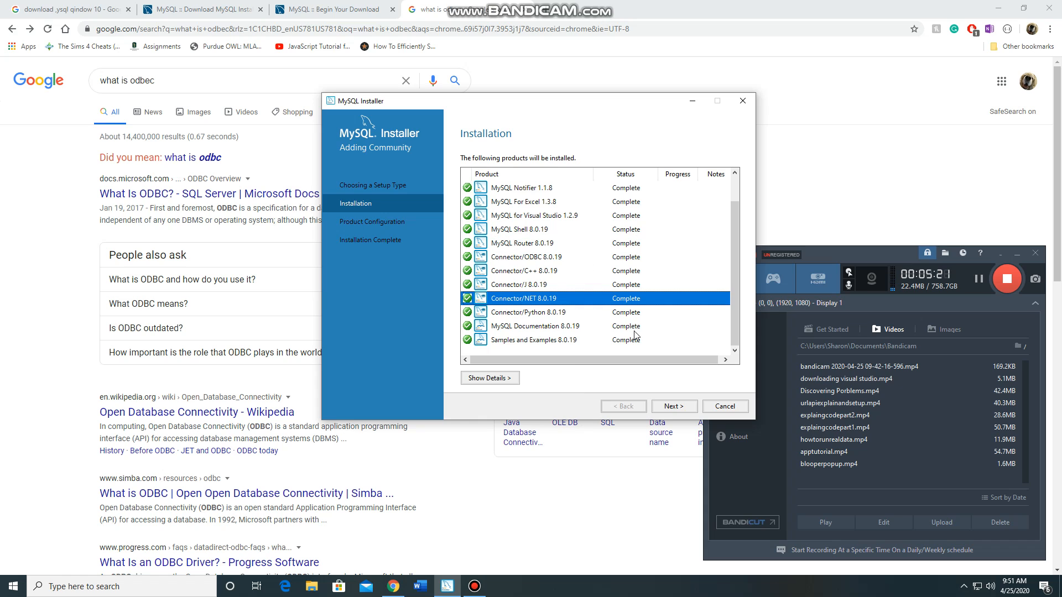
left_click(650, 343)
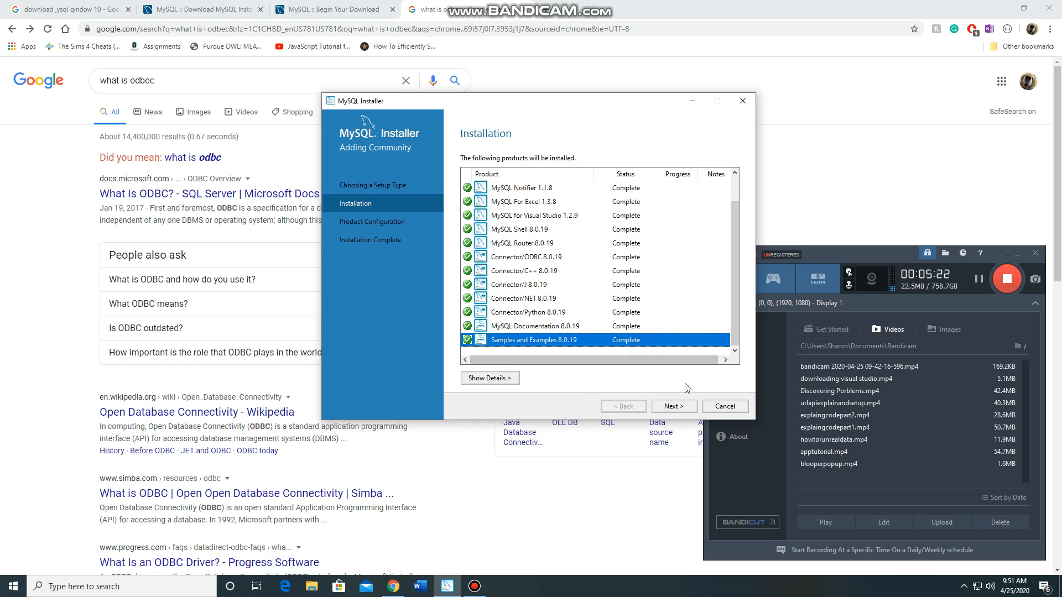
Advance MySQL Installer to the Product Configuration page and open a blank Notepad window
left_click(661, 409)
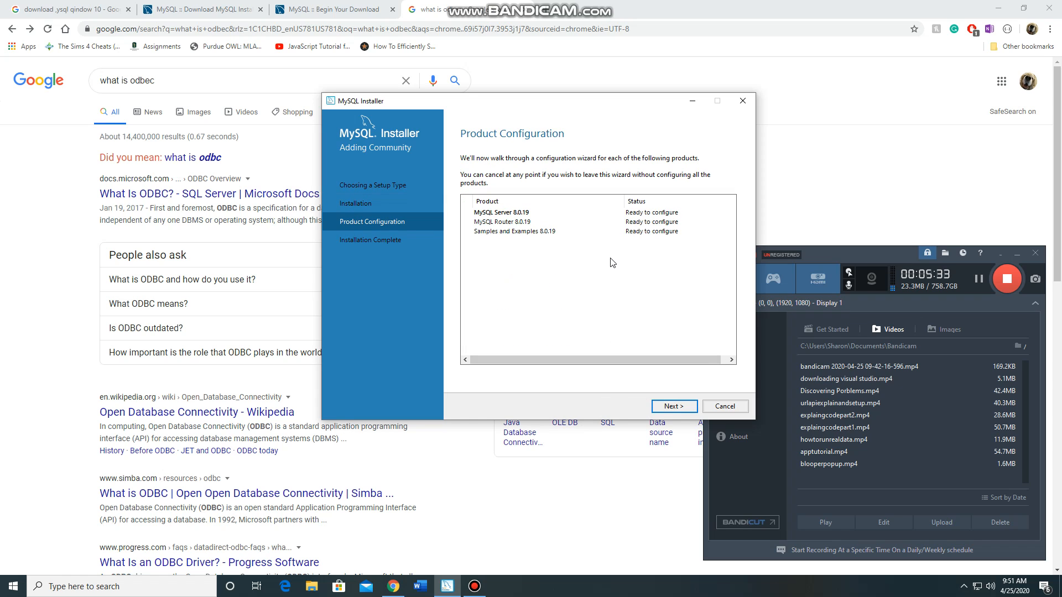
left_click(149, 581)
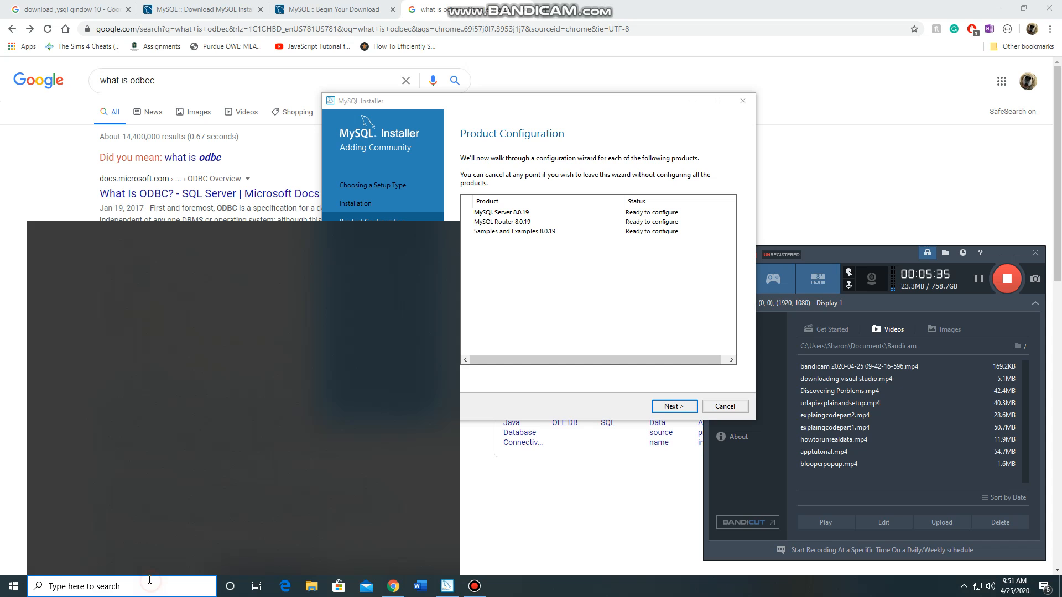
type("notepad")
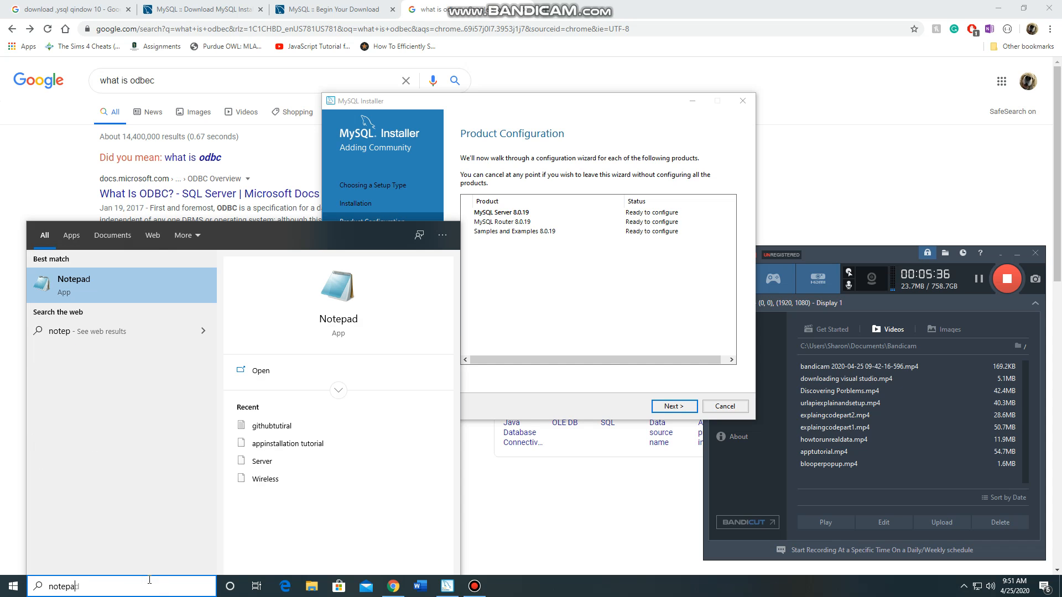
left_click(380, 375)
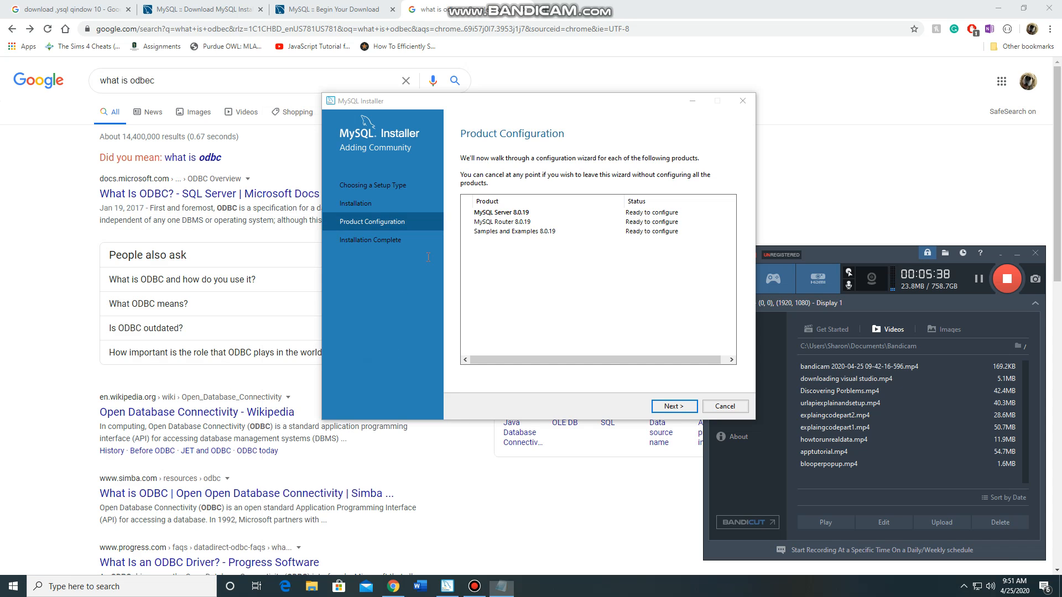
Tile Notepad and Chrome side by side, with Notepad on the desktop's left half and Chrome on the right
left_click_drag(474, 117, 1059, 408)
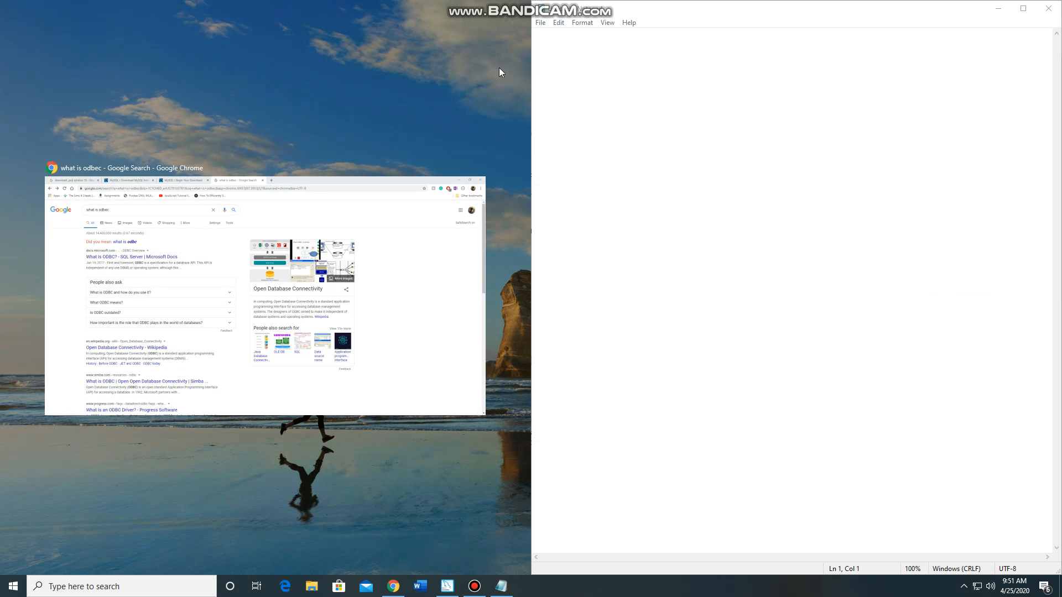
left_click(401, 191)
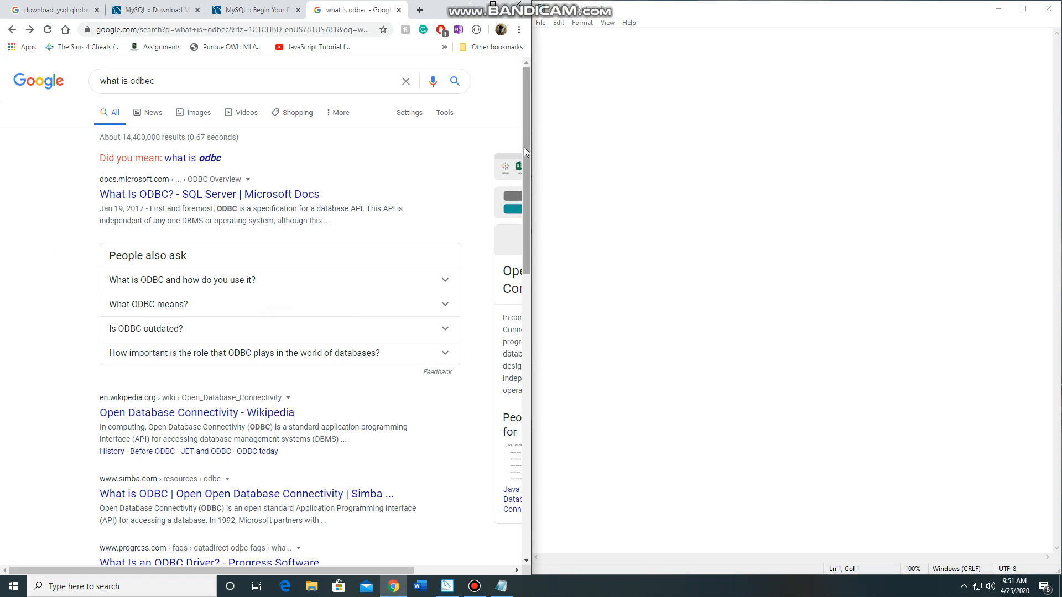
left_click_drag(523, 147, 858, 147)
left_click_drag(958, 17, 1, 172)
left_click(728, 206)
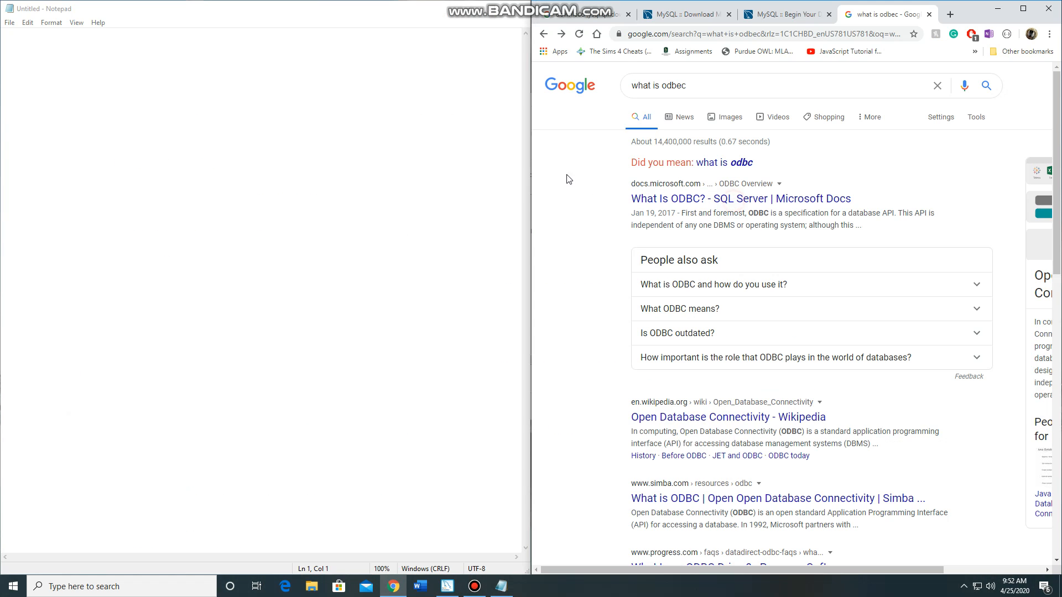
Shrink Notepad into the desktop's lower-left corner and widen Chrome over the remaining width
left_click_drag(136, 3, 97, 264)
left_click_drag(530, 384, 259, 378)
left_click_drag(530, 258, 247, 256)
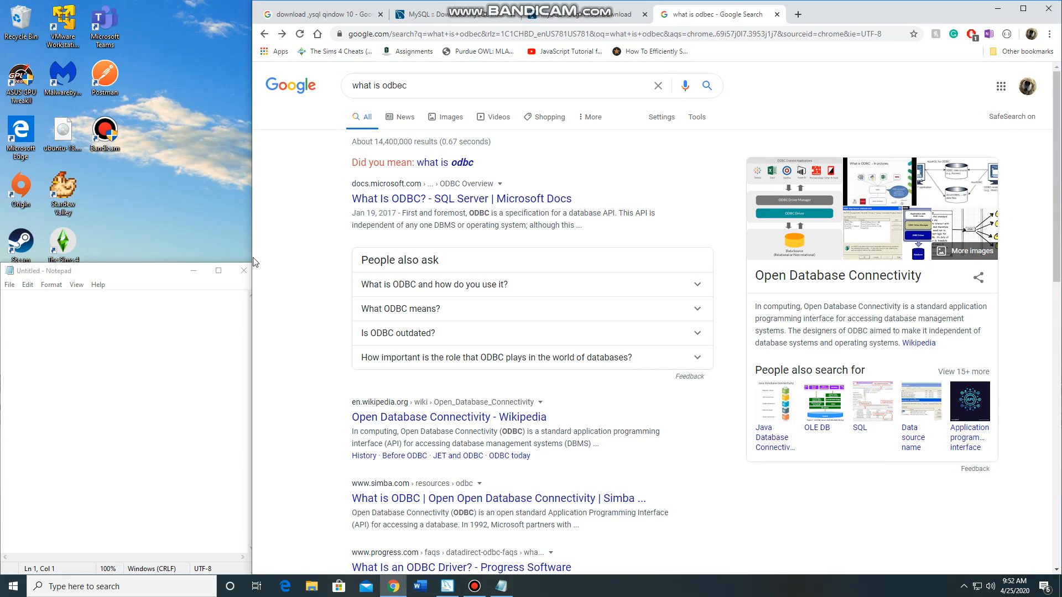
Close the "what is odbec" search tab, minimize Chrome, and return to the blank Notepad document
left_click(97, 334)
left_click(777, 14)
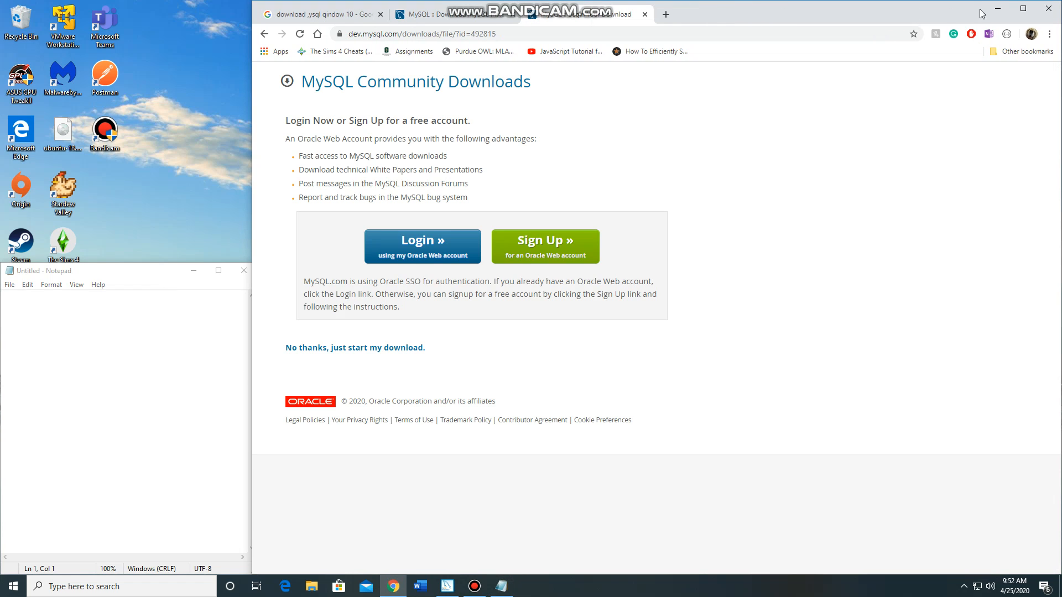
left_click(998, 8)
left_click(70, 329)
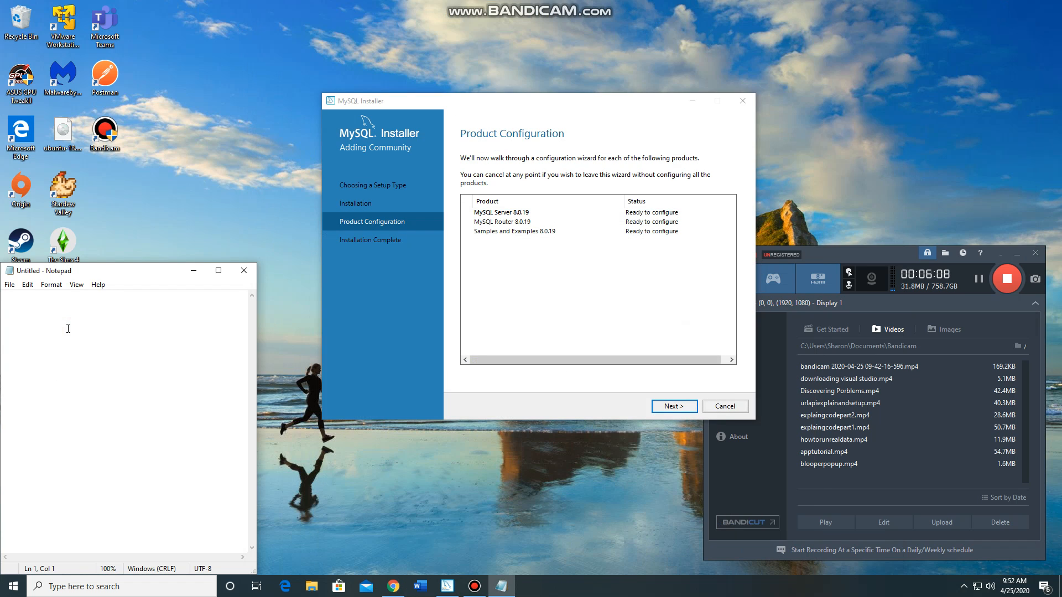
Start saving the blank note under a new name and browse to the C:\CSC\SnailPrince folder
left_click(10, 285)
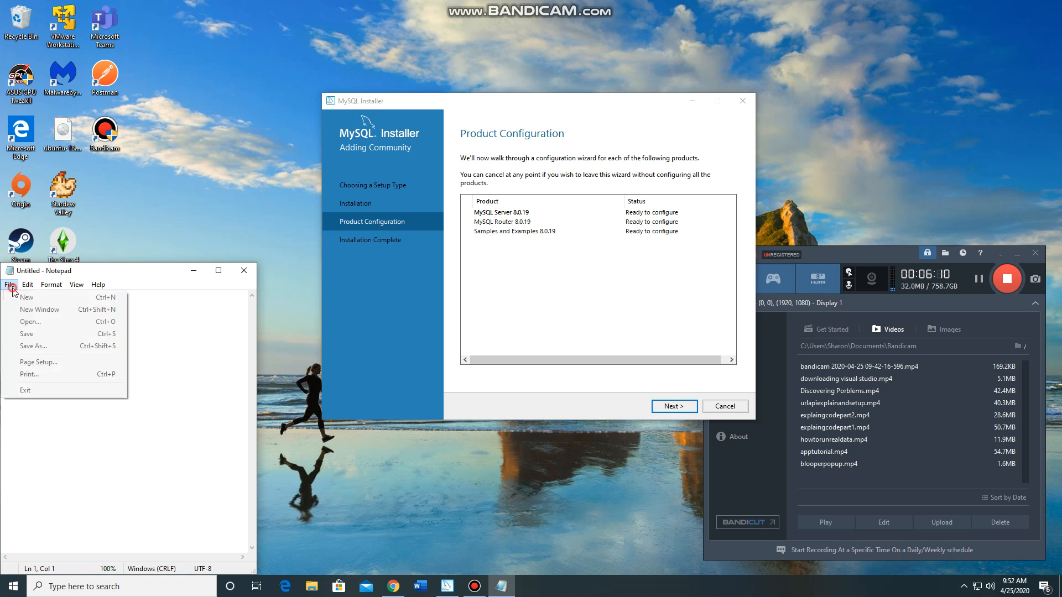
left_click(34, 346)
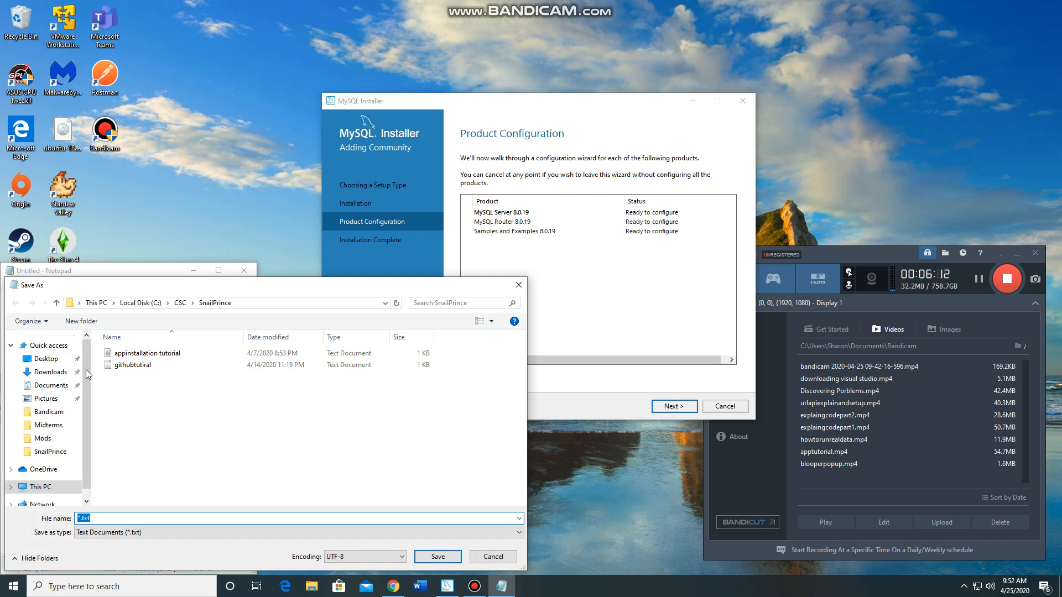
scroll(50, 448, "down", 1)
left_click(50, 471)
left_click(167, 479)
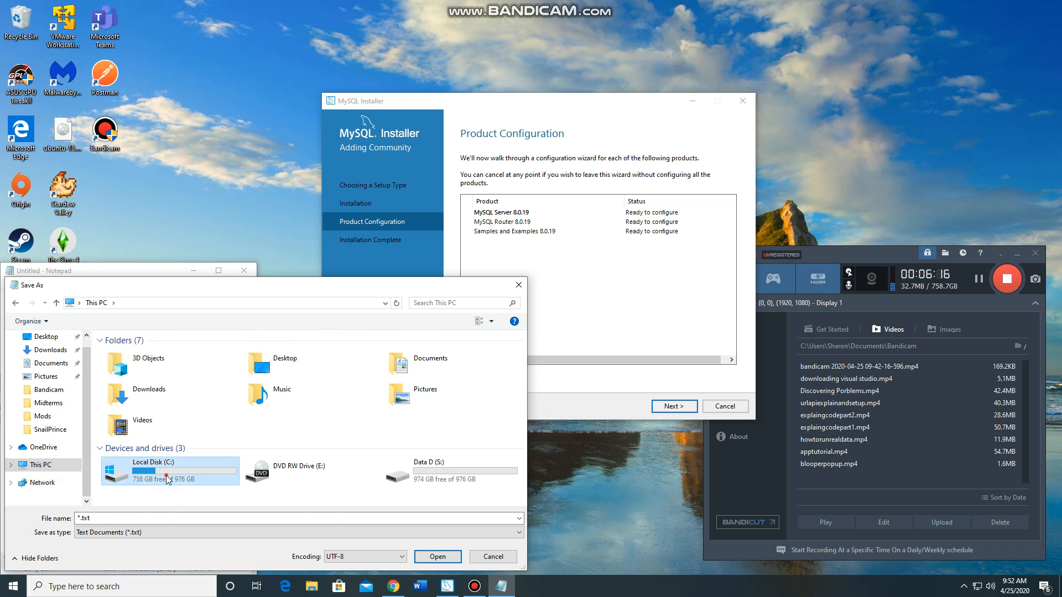
double_click(167, 479)
double_click(160, 369)
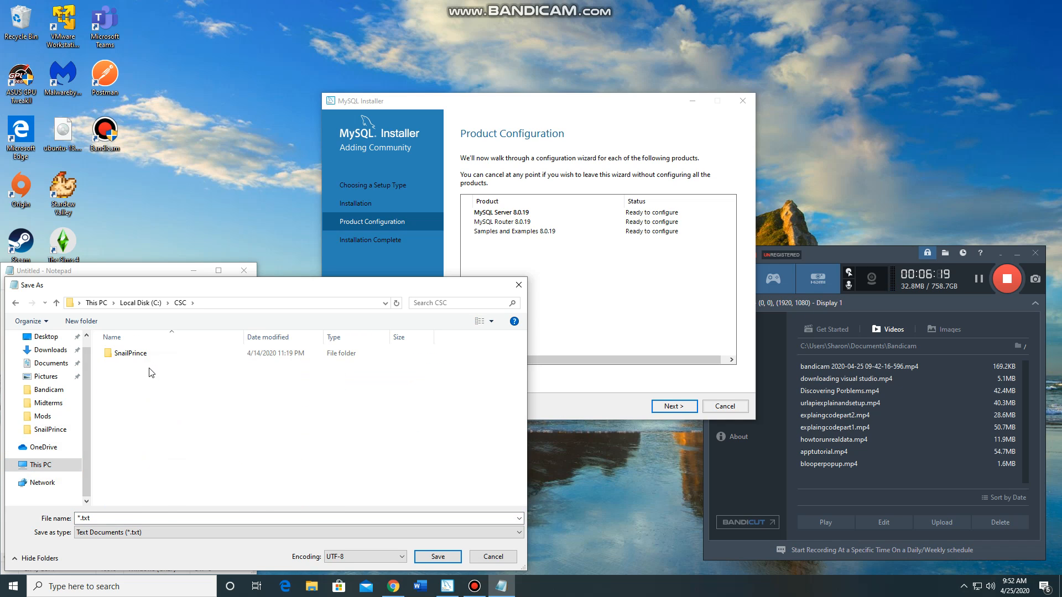
double_click(139, 353)
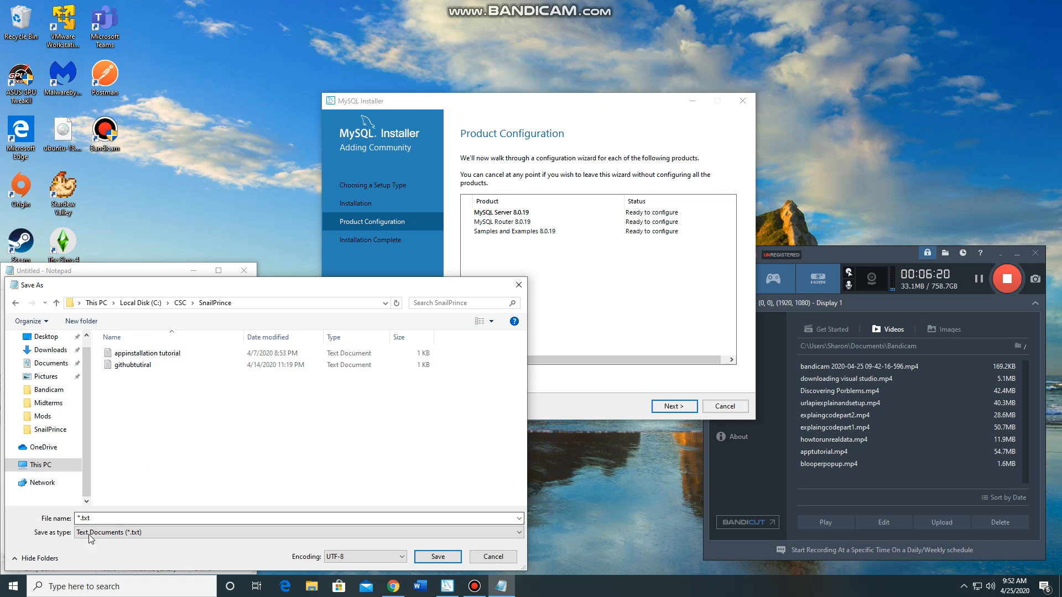
Name the text file mysq_setup.txt and save it in the SnailPrince folder
left_click(79, 519)
left_click(78, 519)
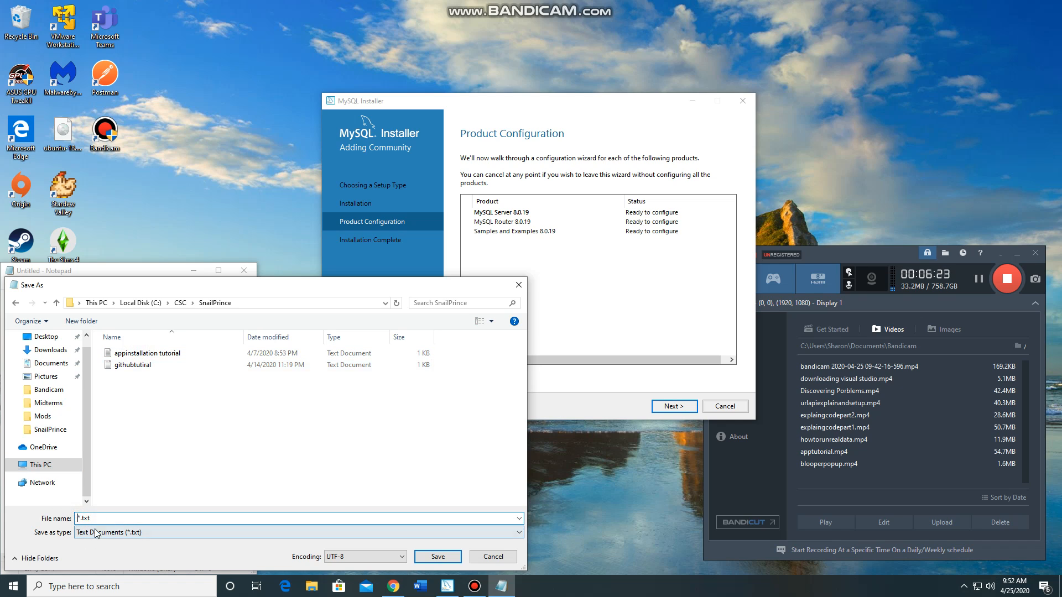
key("BackSpace")
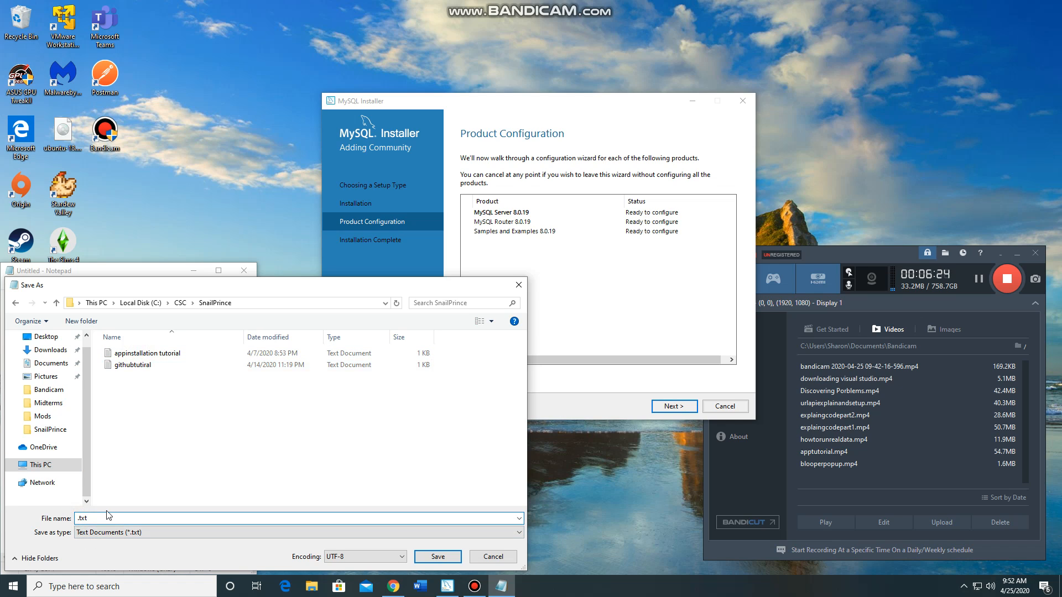
type("mysql_setup")
key("Return")
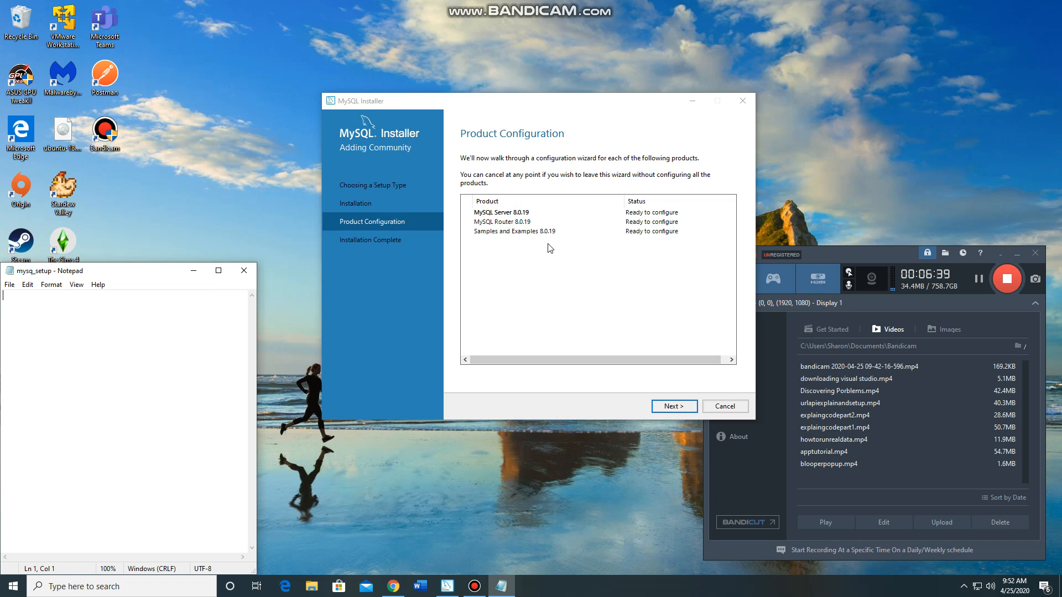
Accept Standalone MySQL Server, Development Computer on port 3306, and Strong Password Encryption, continuing to Accounts and Roles in MySQL Installer
left_click(695, 410)
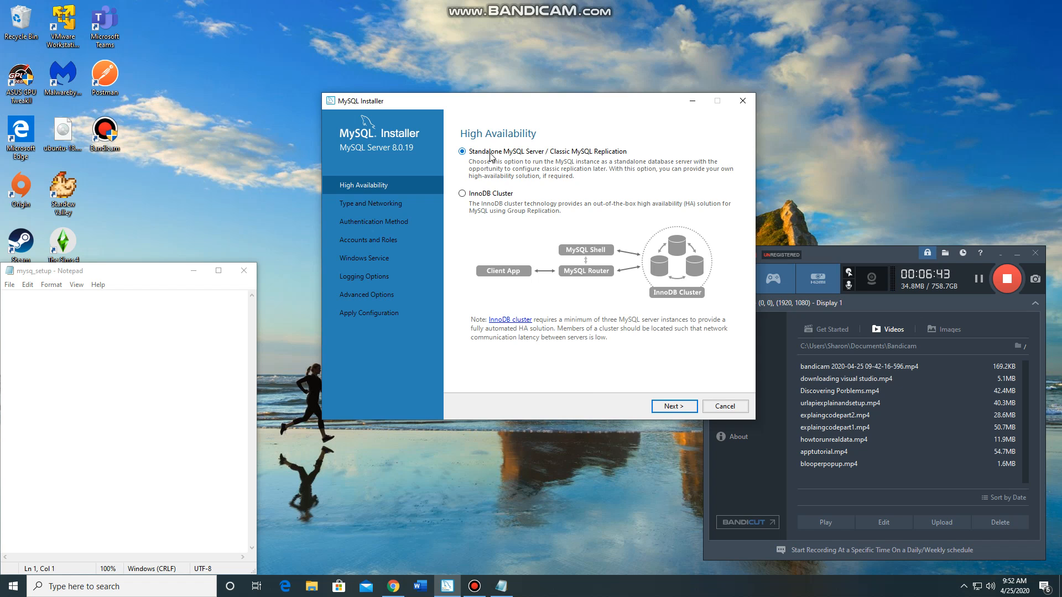
left_click(671, 407)
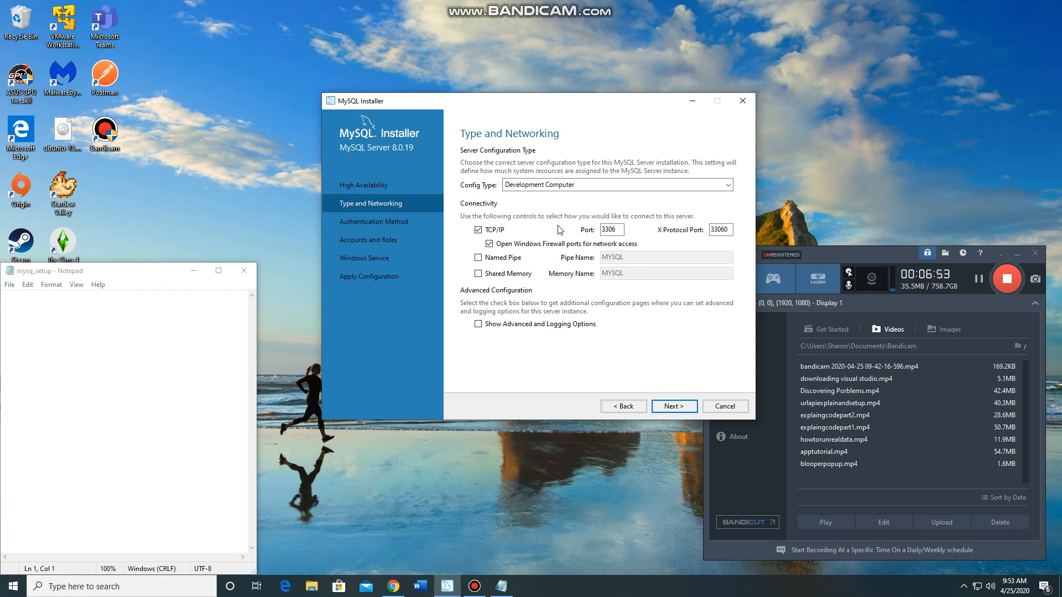
left_click(672, 410)
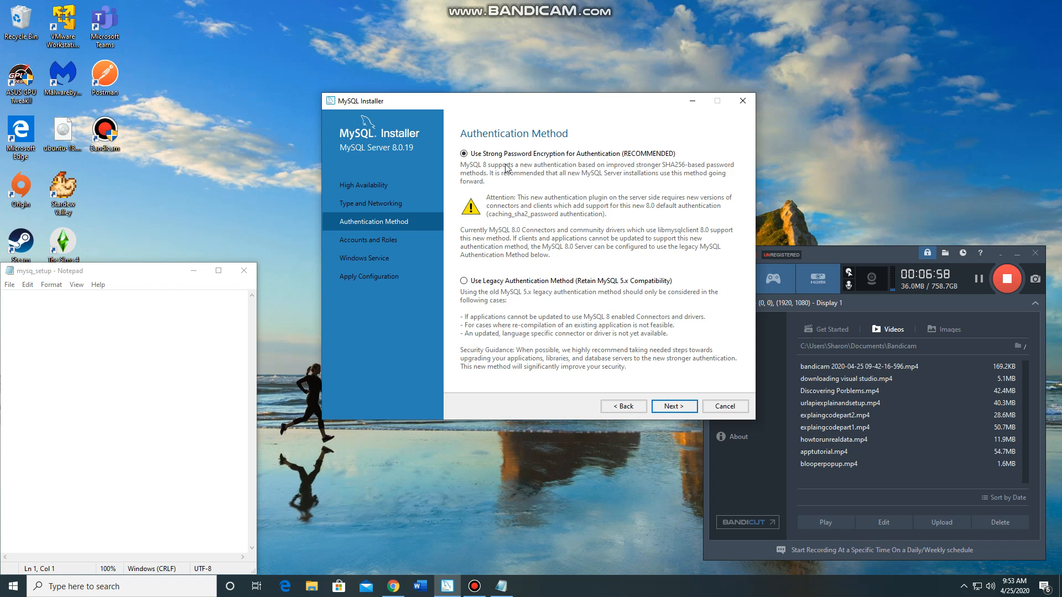
left_click(679, 410)
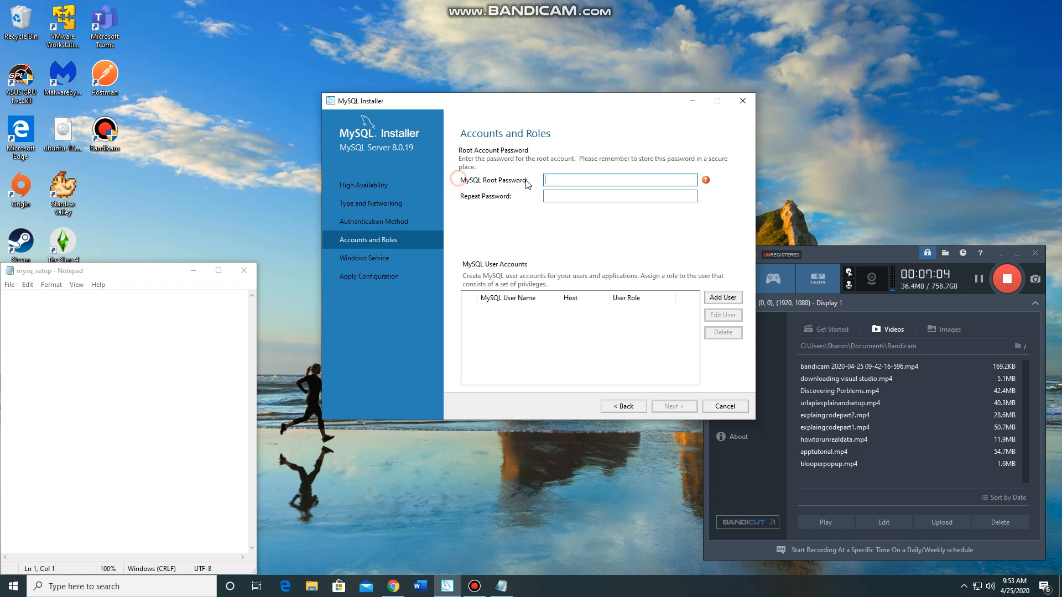
Write the label "MySQL Password:" in the mysq_setup note
left_click(103, 317)
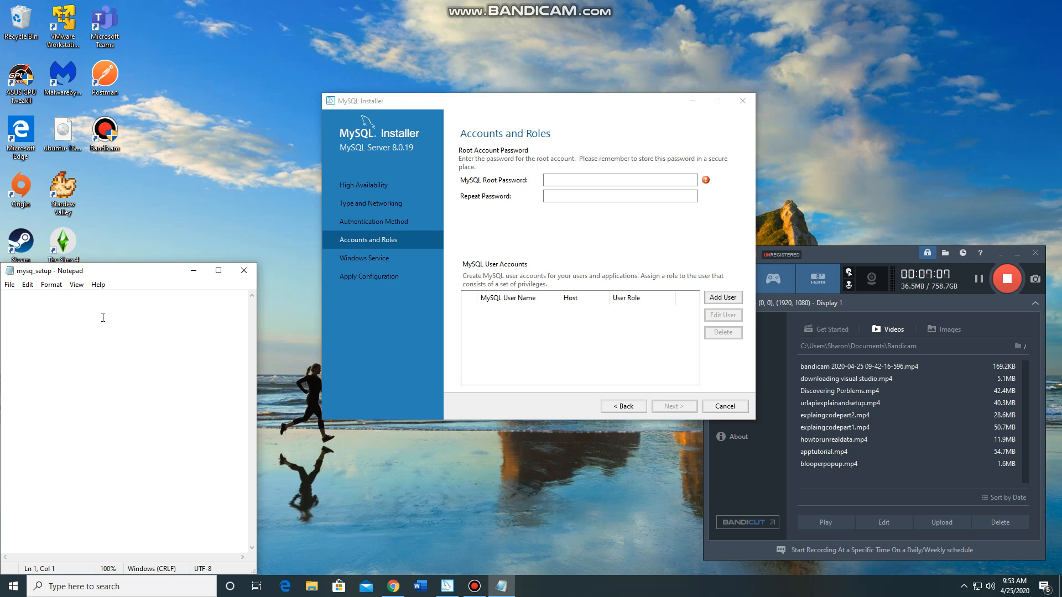
type("MySQL Password:")
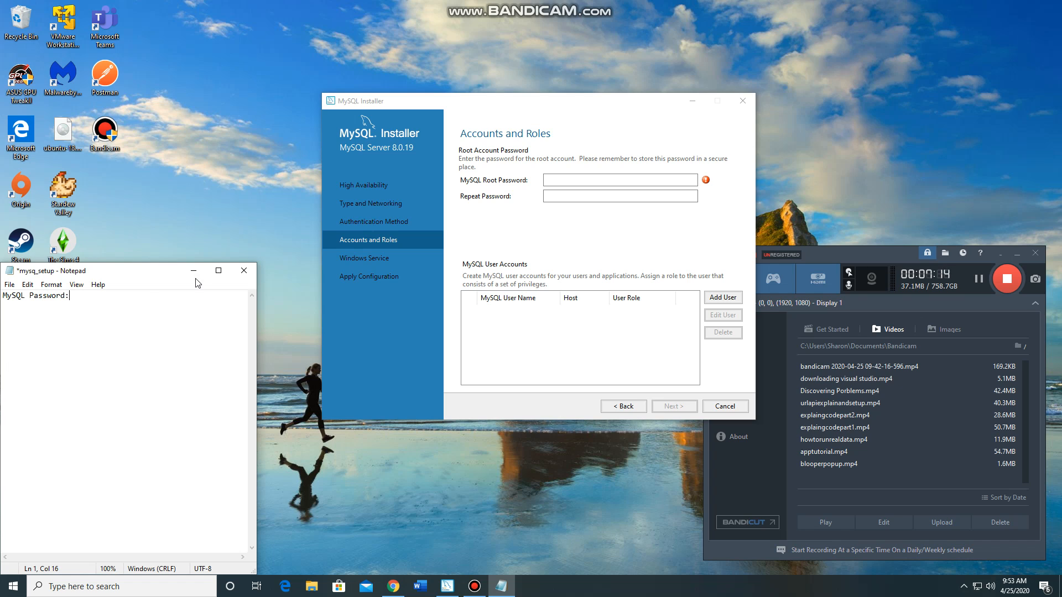
Record the chosen root password in the note and enter it in the MySQL Root Password and Repeat Password fields
left_click(589, 181)
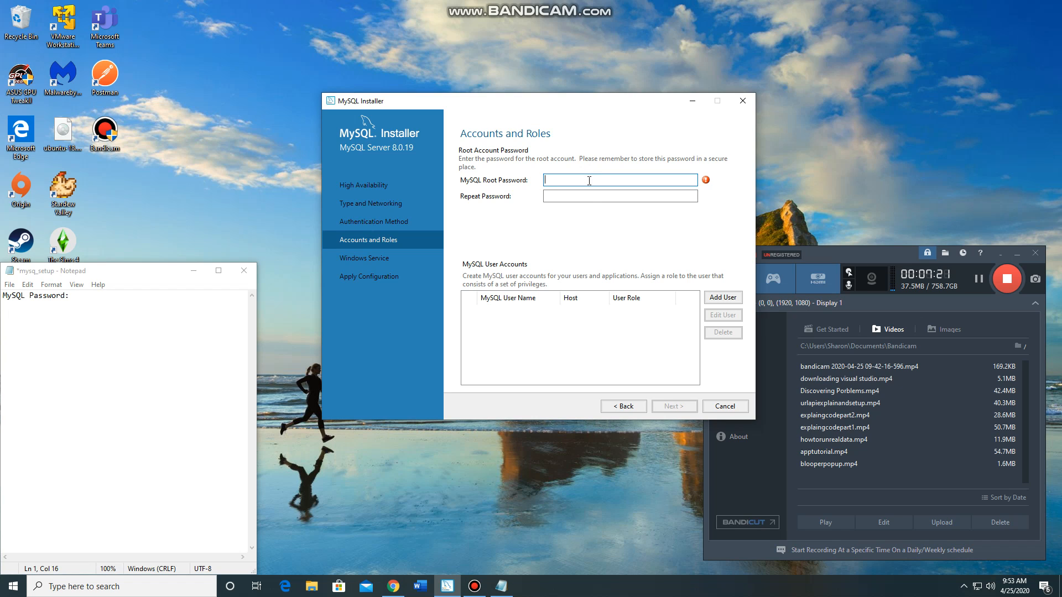
type("aaa")
double_click(588, 181)
key("BackSpace")
left_click(82, 305)
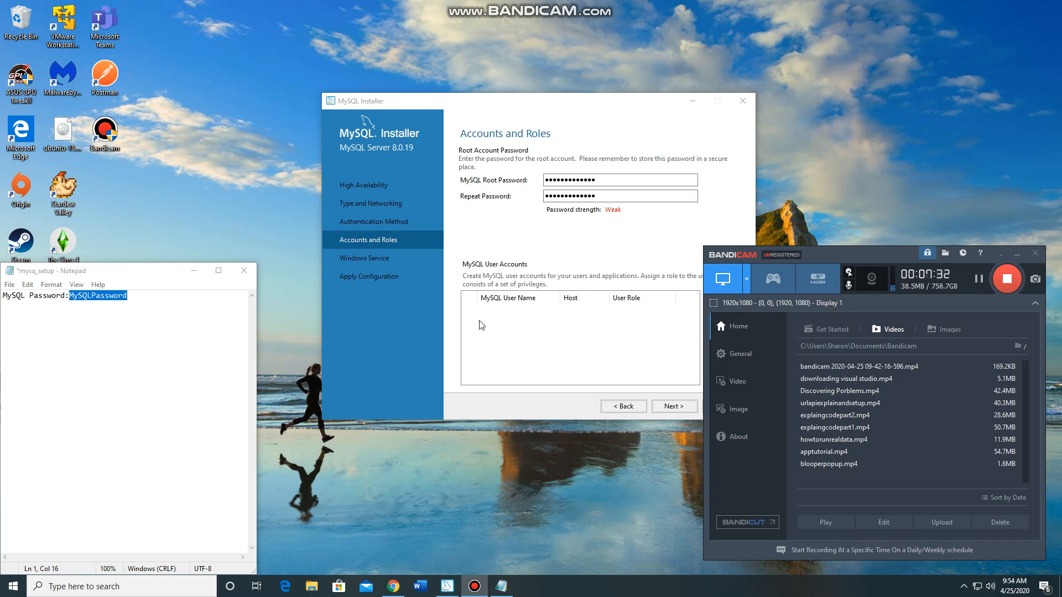
Add the line "Root:" above the password entry in the note and save the file
left_click(166, 306)
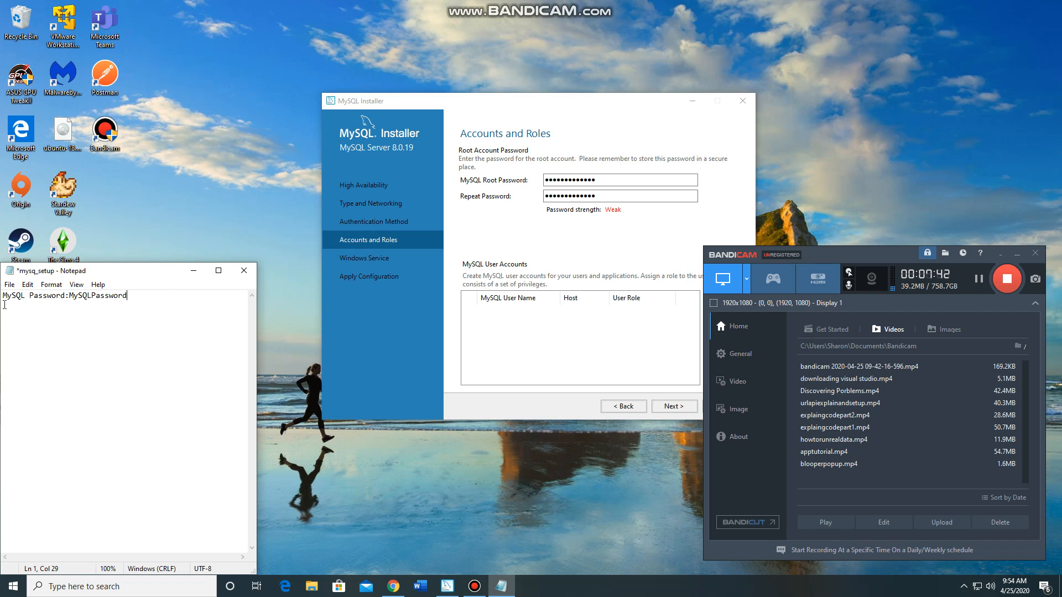
left_click(4, 301)
key("Return")
key("Return")
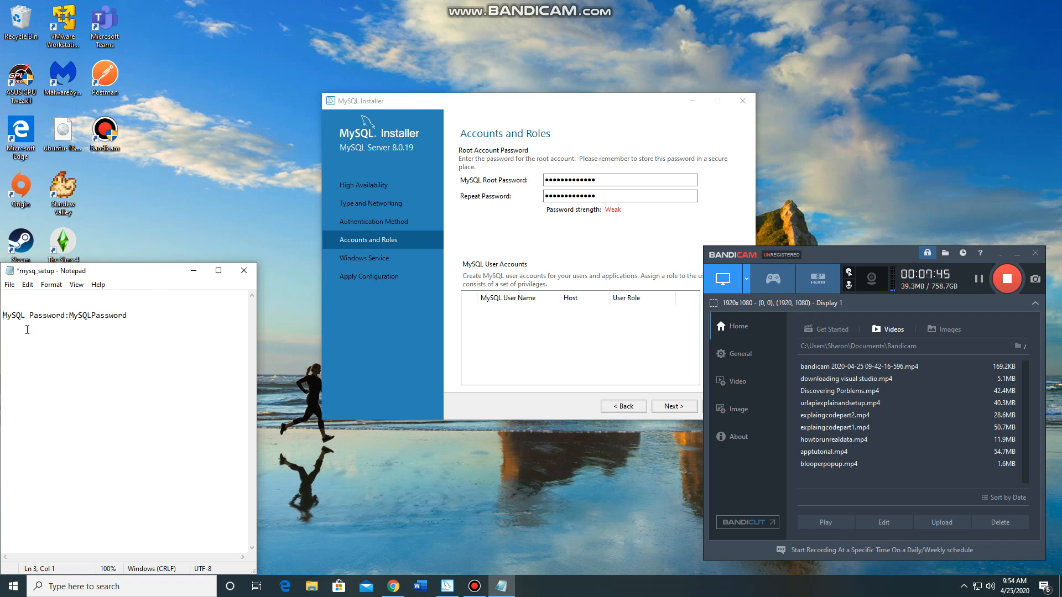
left_click(20, 302)
type("Root")
left_click(9, 285)
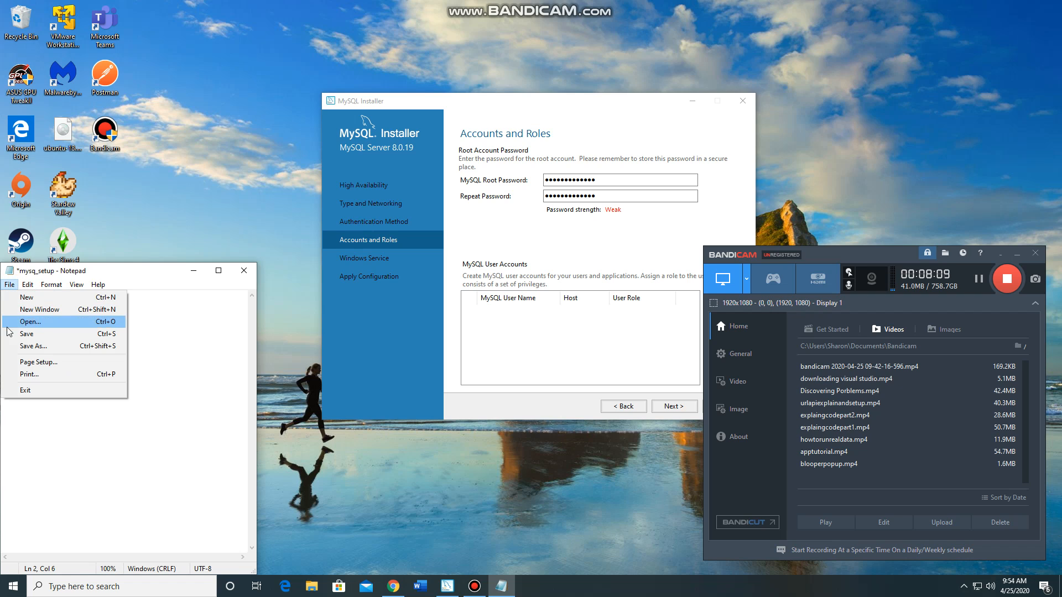
left_click(17, 333)
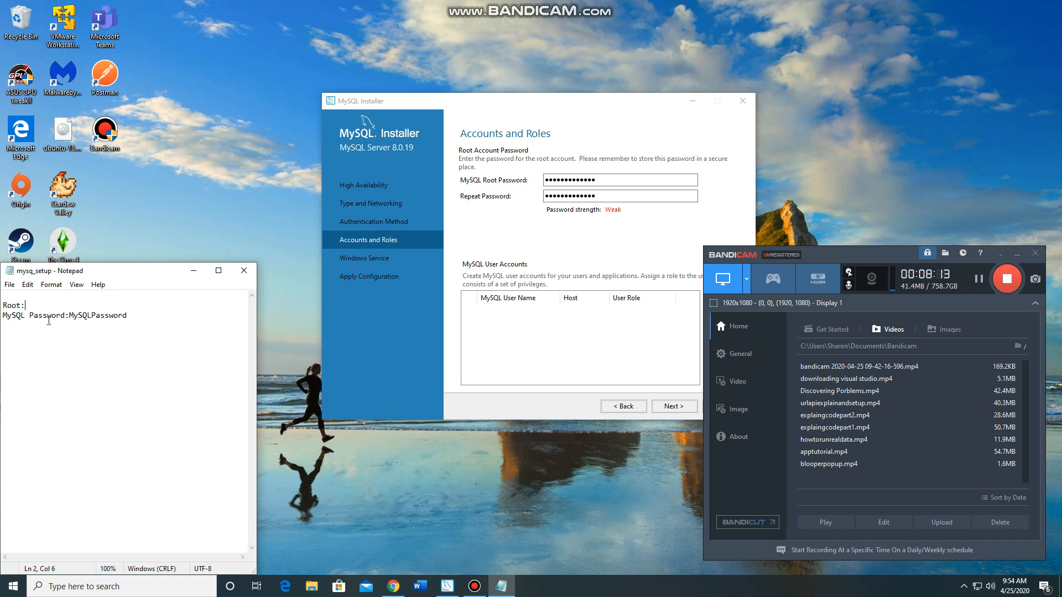
Start a new MySQL user account named user1 with the DB Admin role and begin filling in its Password field
left_click(536, 231)
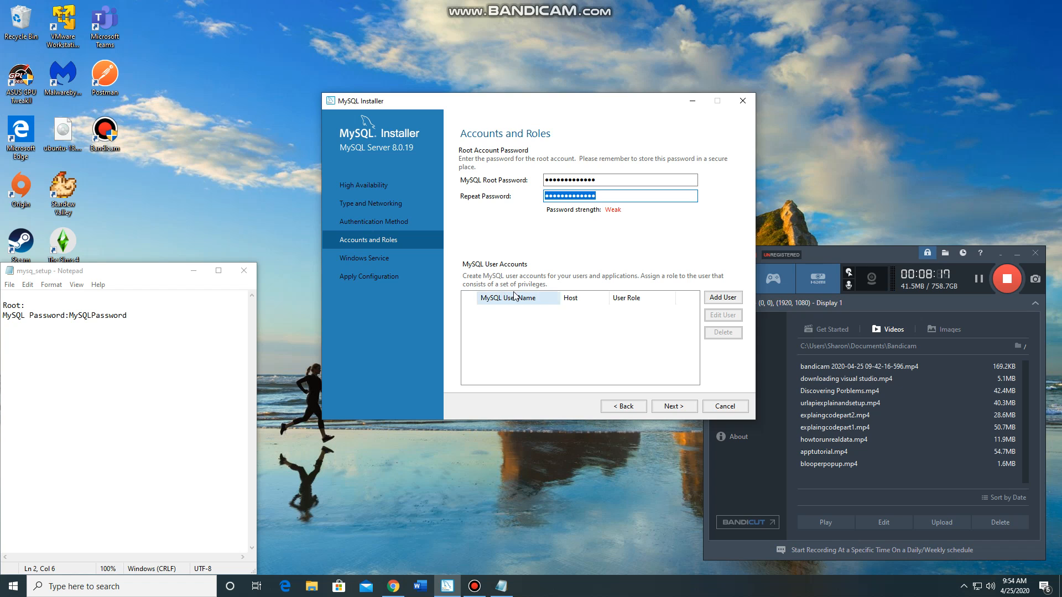
left_click(719, 299)
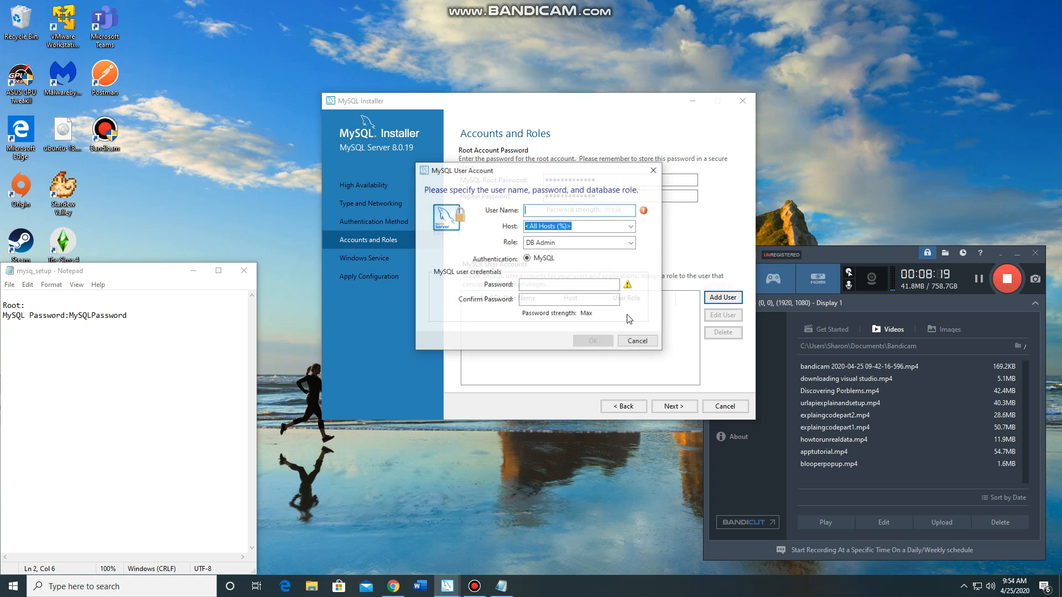
type("user1")
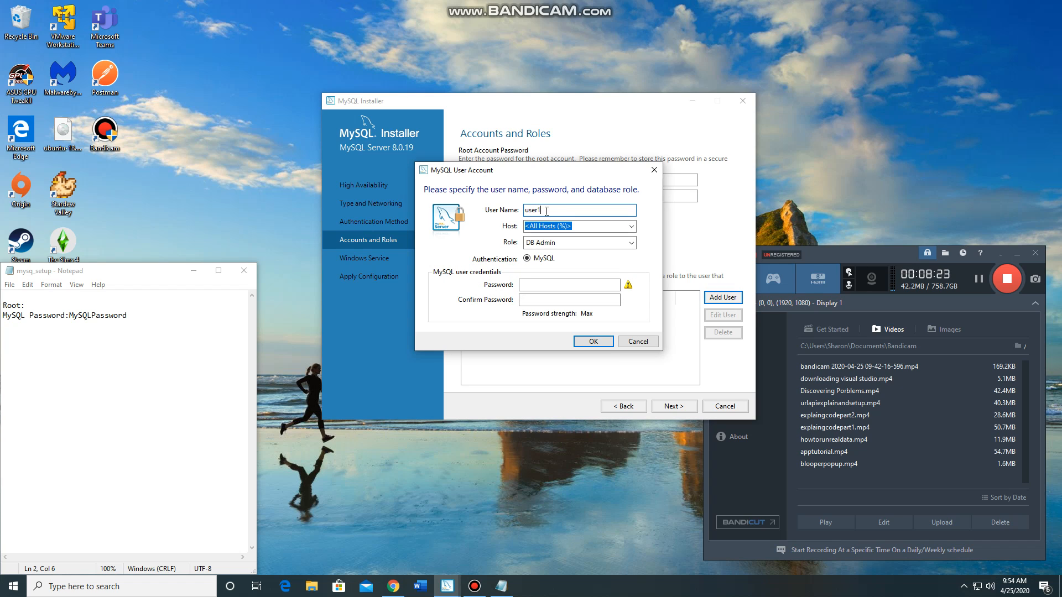
left_click(555, 247)
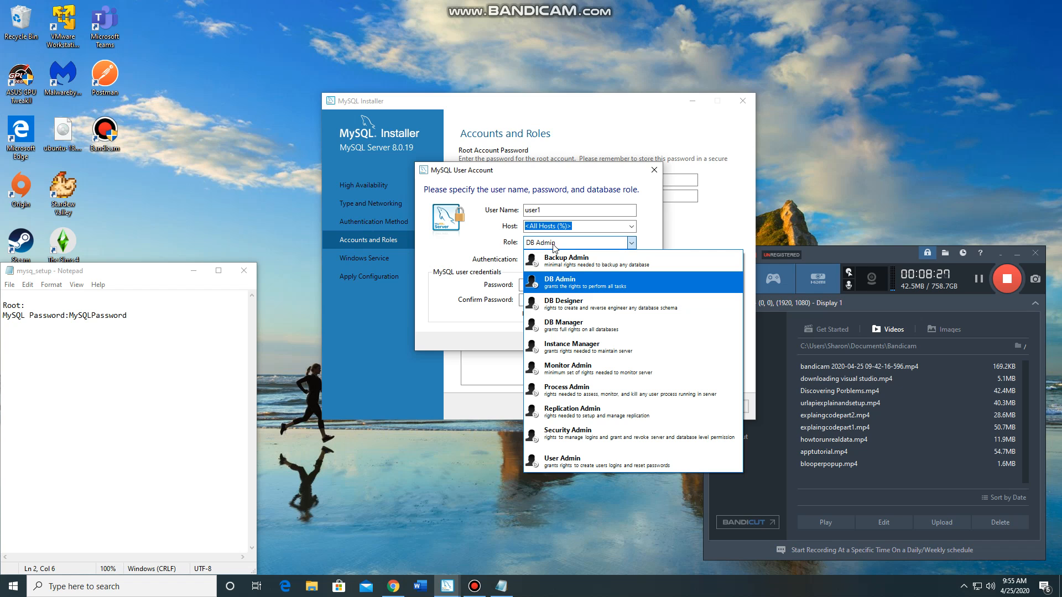
left_click(571, 289)
left_click(551, 286)
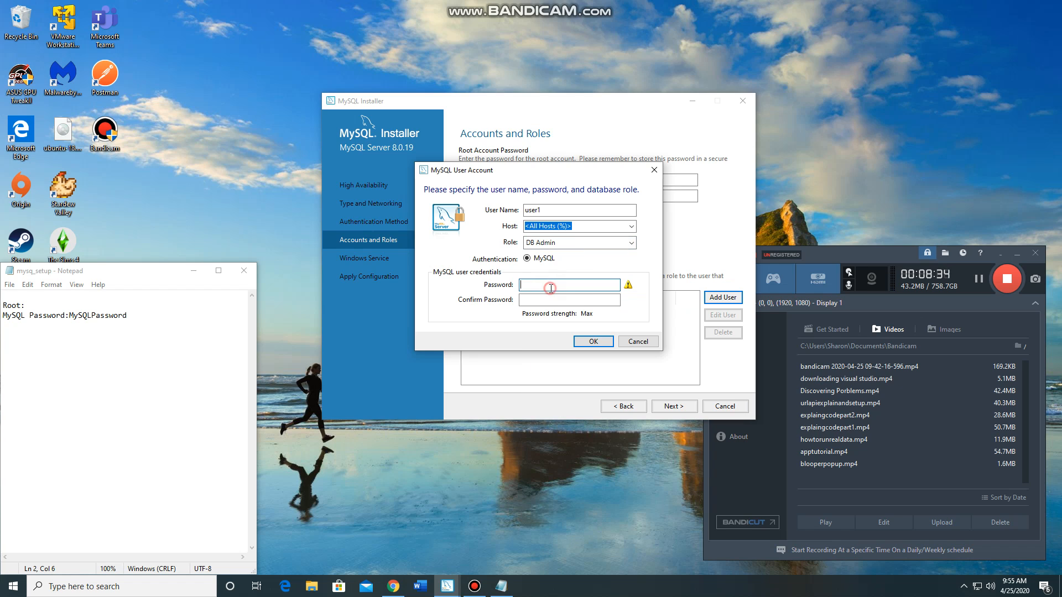
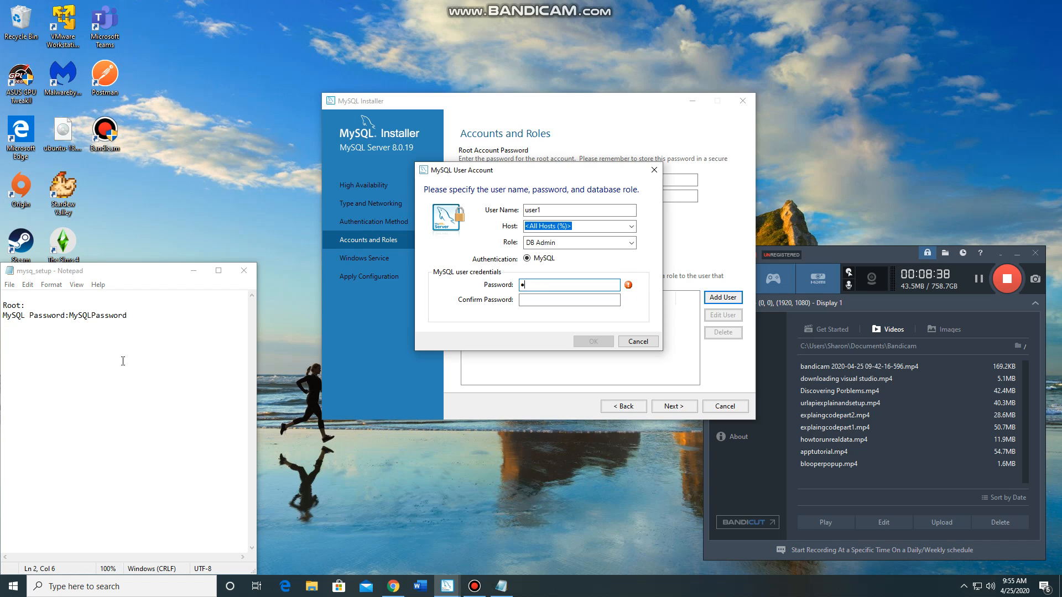
Add a "user1" entry with the label "password:" beneath the root credentials in the mysq_setup note
left_click(145, 311)
key("Return")
key("Return")
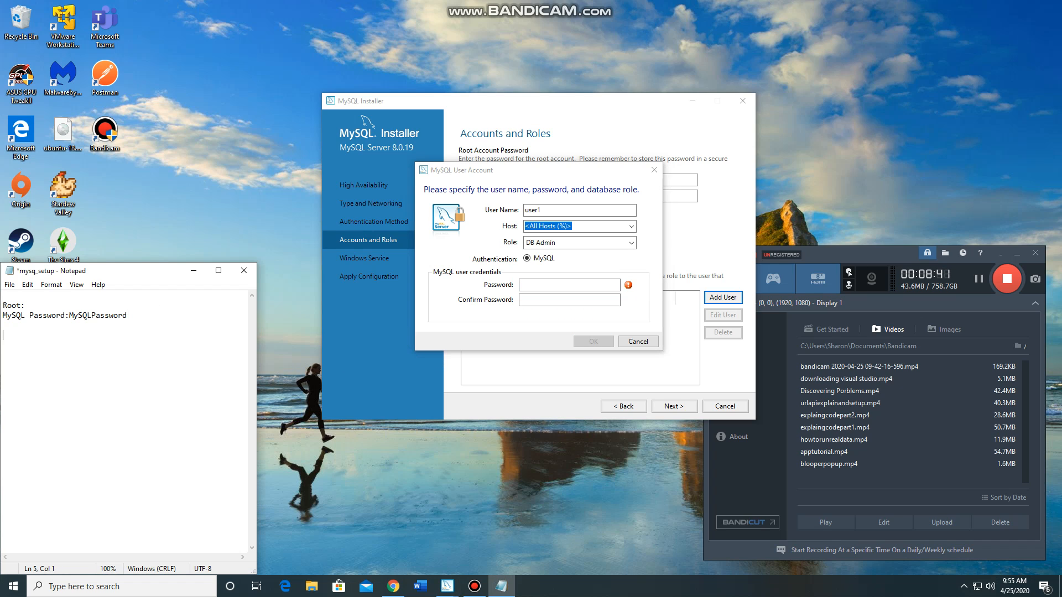
type("user1")
type("pa")
type("as")
key("BackSpace")
key("BackSpace")
type("sword")
left_click(16, 347)
type("s")
left_click(42, 347)
Record user1's chosen password in the note and copy it into the account's Password and Confirm Password fields
left_click_drag(104, 346, 47, 347)
key("ctrl+c")
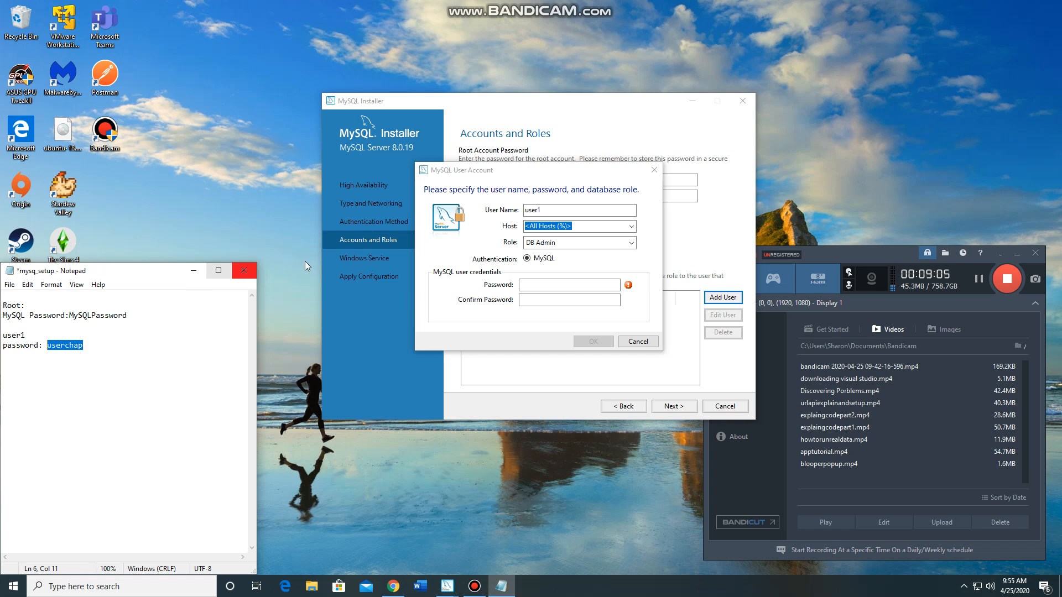
left_click(578, 285)
key("ctrl+v")
left_click(578, 299)
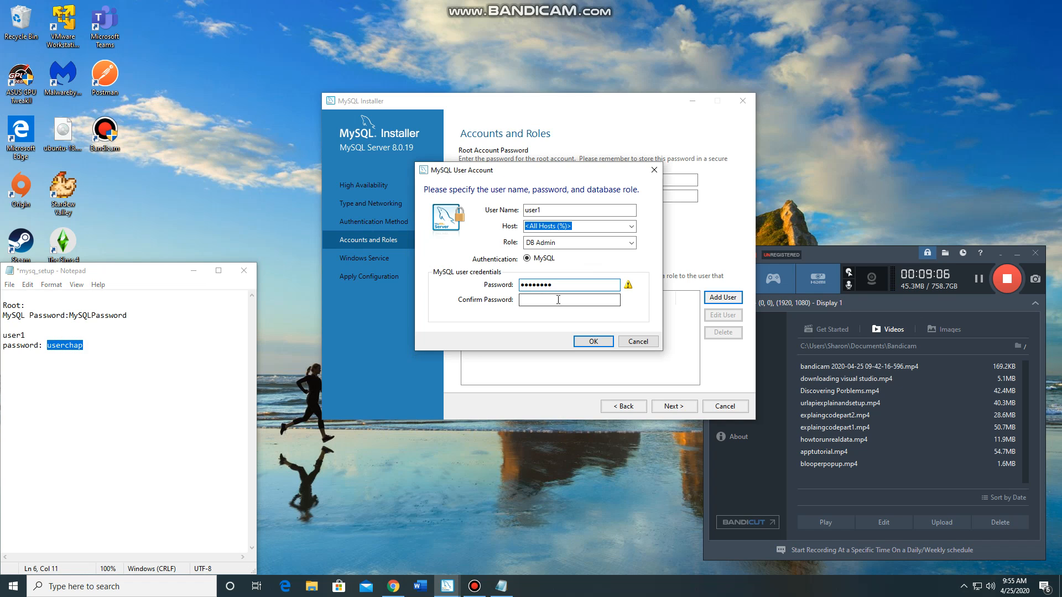
key("ctrl+v")
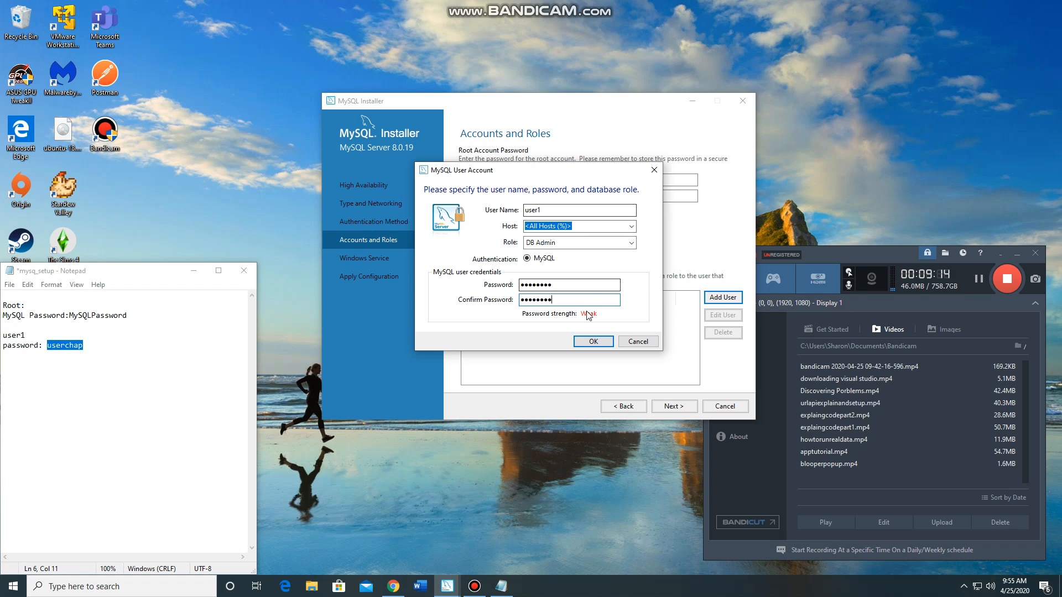
Save the mysq_setup note and confirm the user1 account in MySQL Installer
left_click(204, 375)
left_click(9, 284)
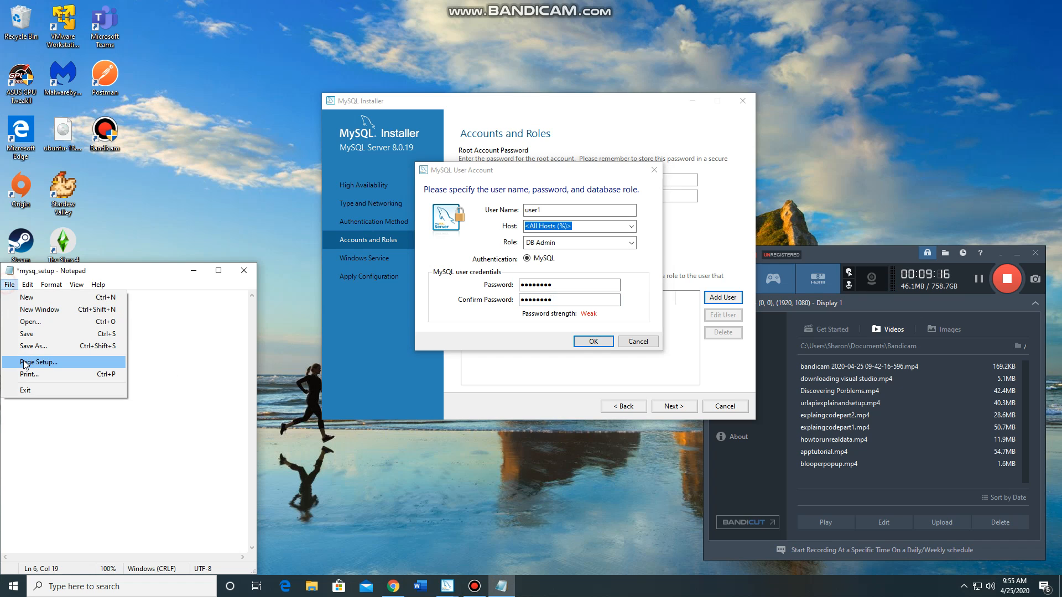
left_click(45, 334)
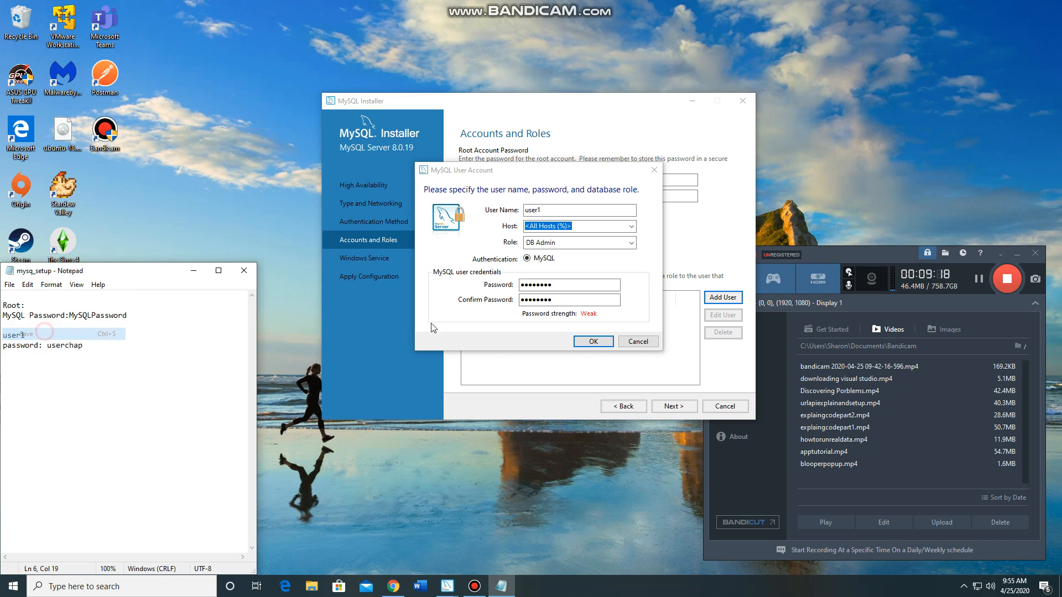
left_click(601, 341)
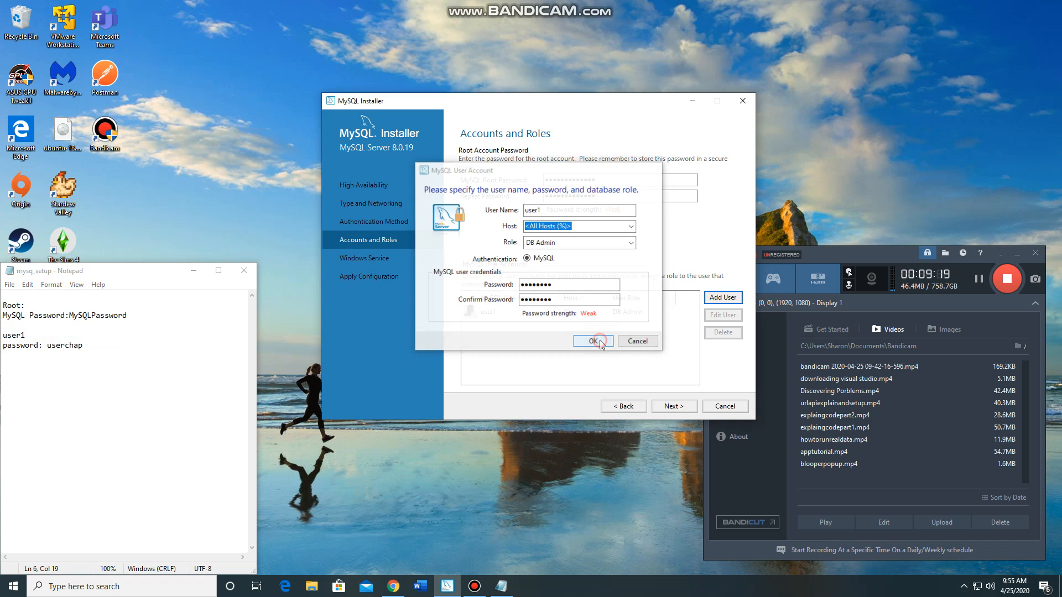
Accept the MySQL80 Windows service running at startup under Standard System Account, and execute the server configuration
left_click(674, 408)
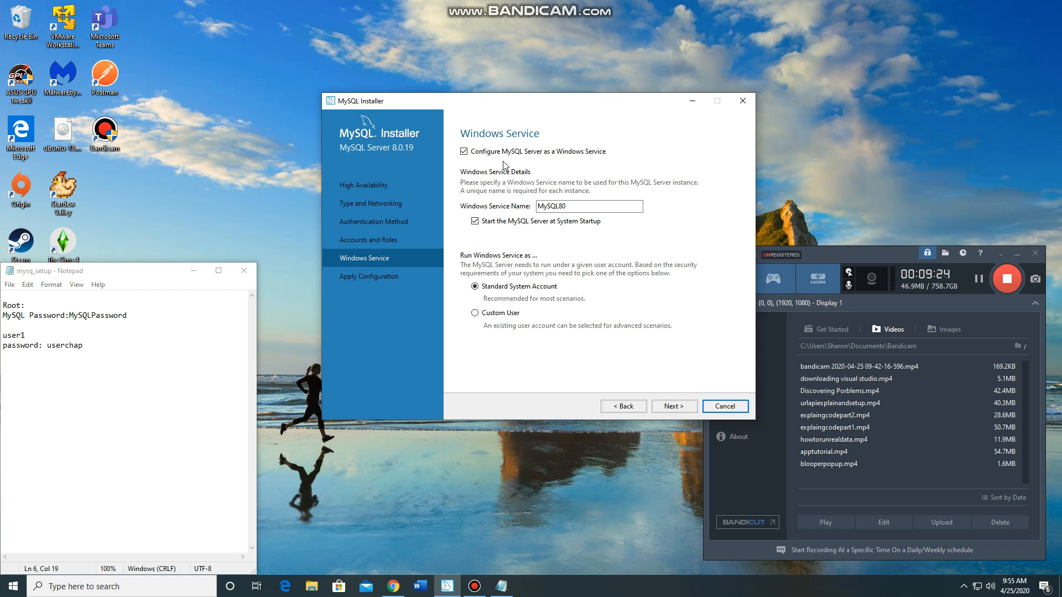
left_click(674, 407)
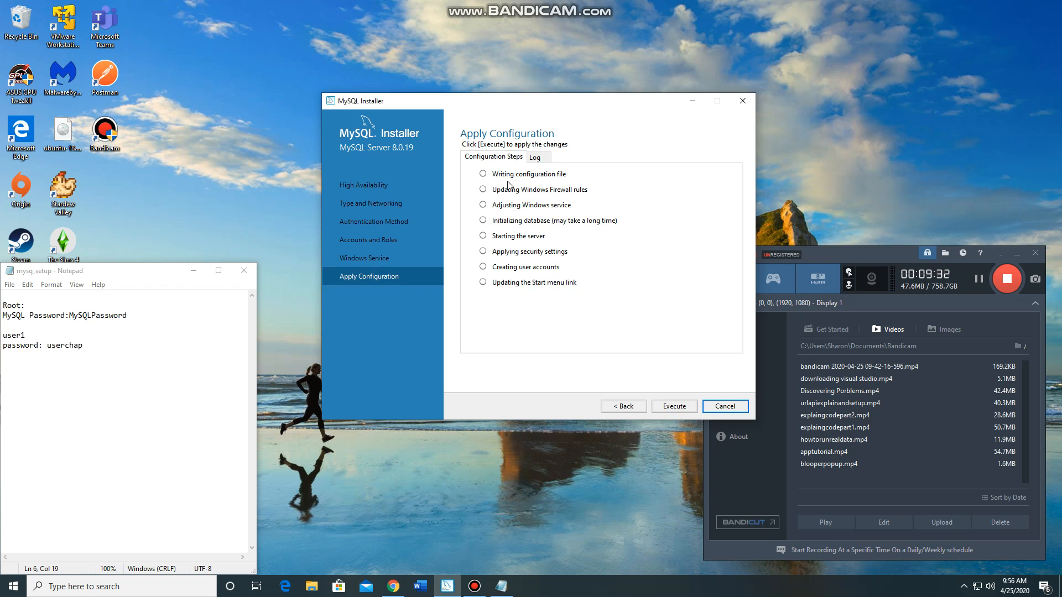
left_click(672, 406)
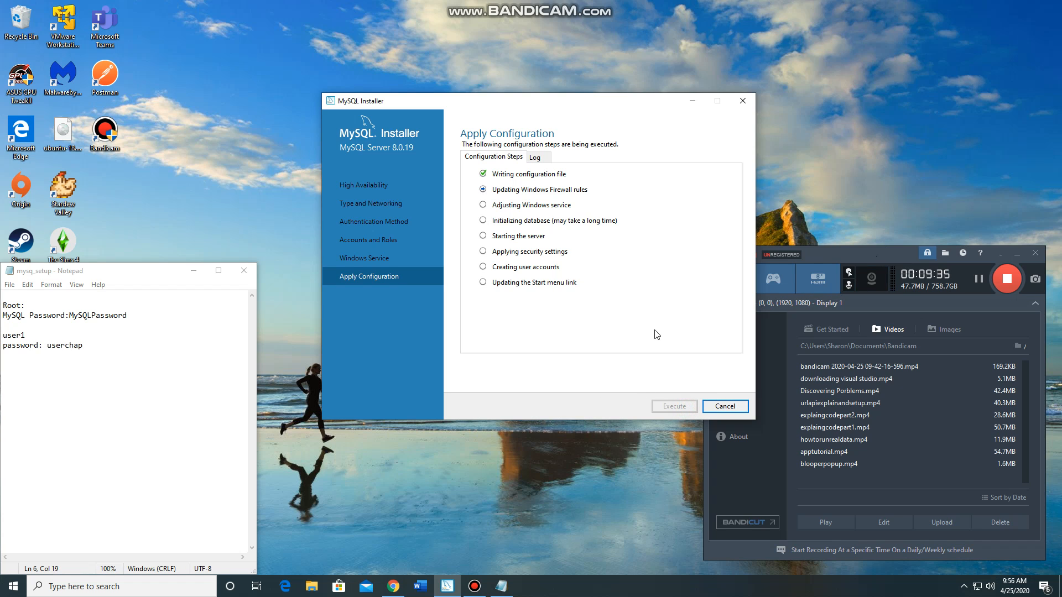